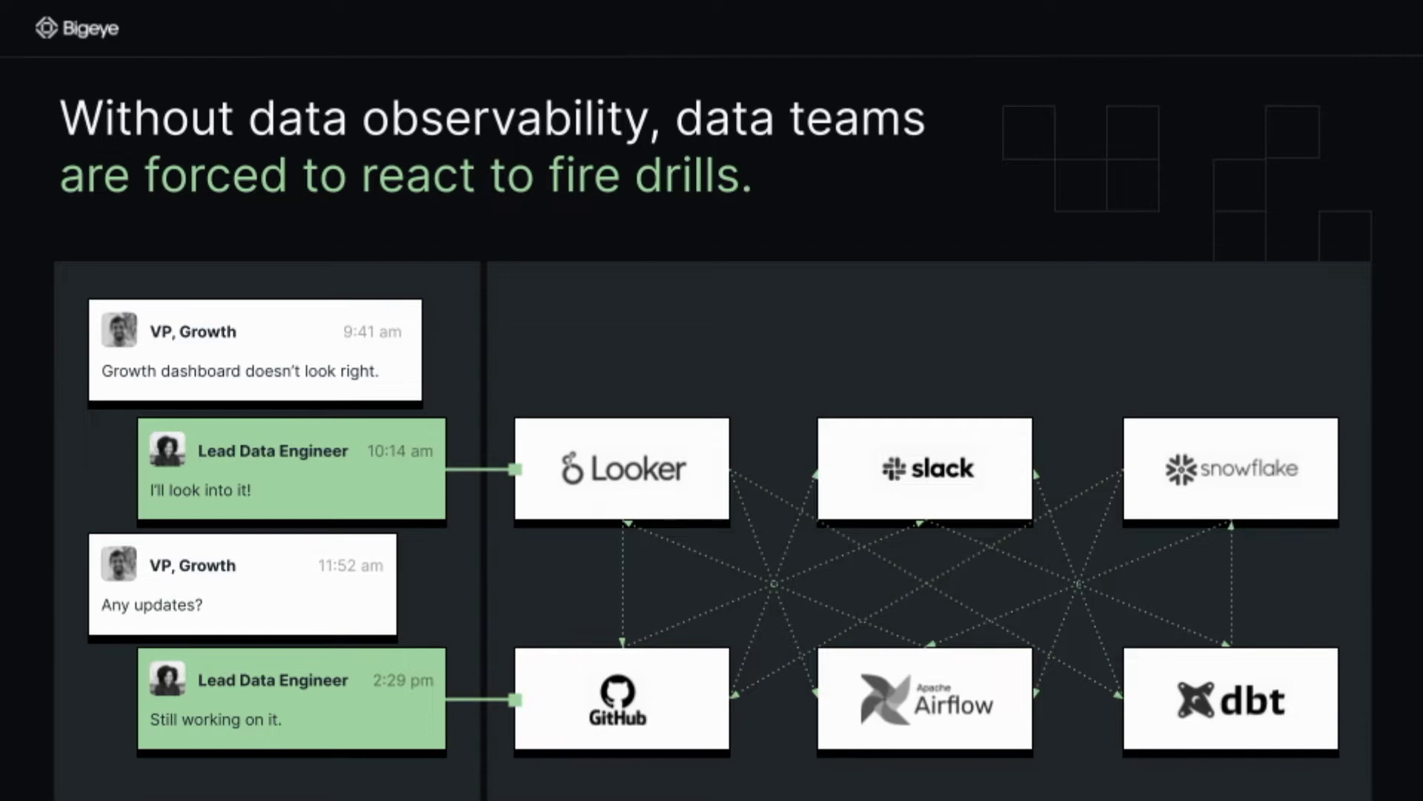
Step: Advance the presentation past the data observability benefits slide
key("Right")
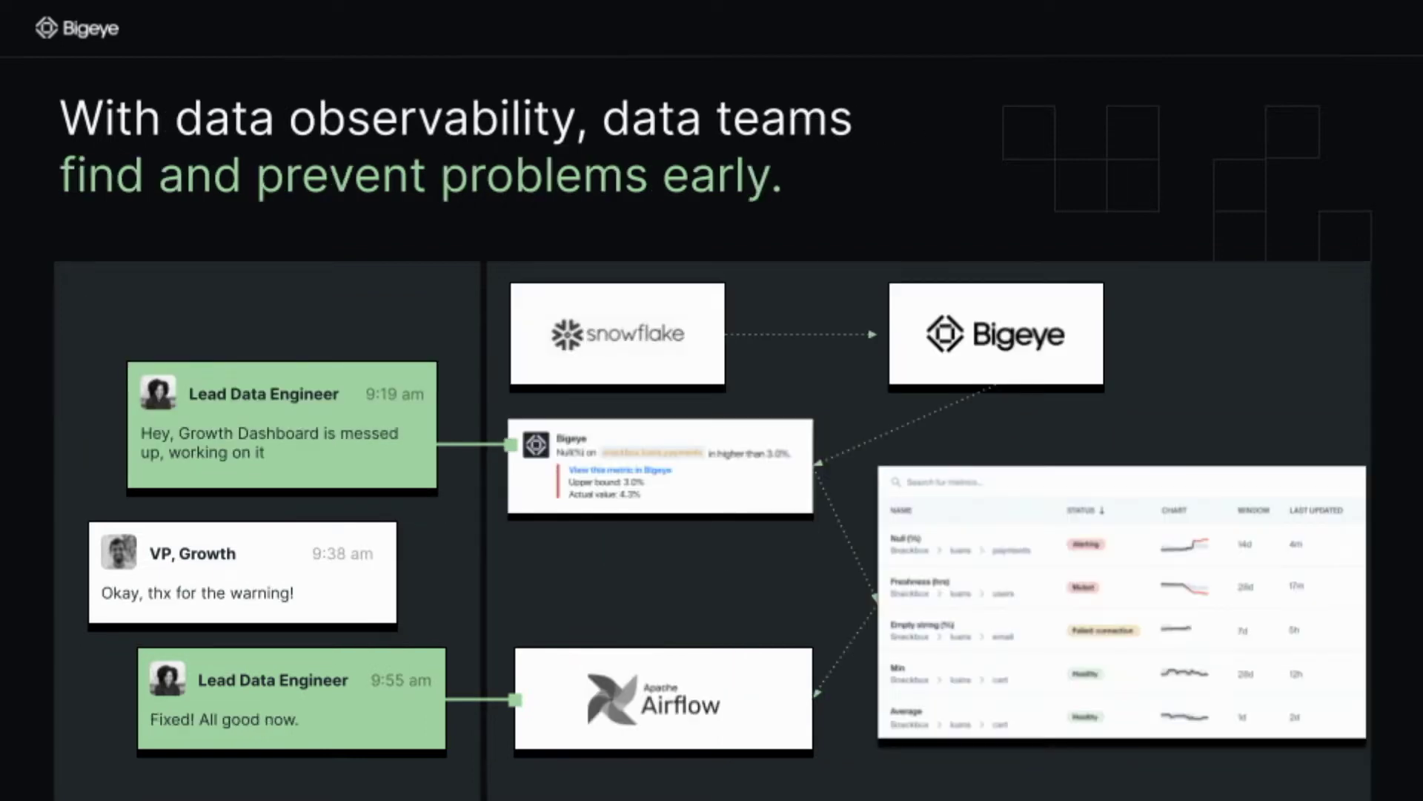
key("Right")
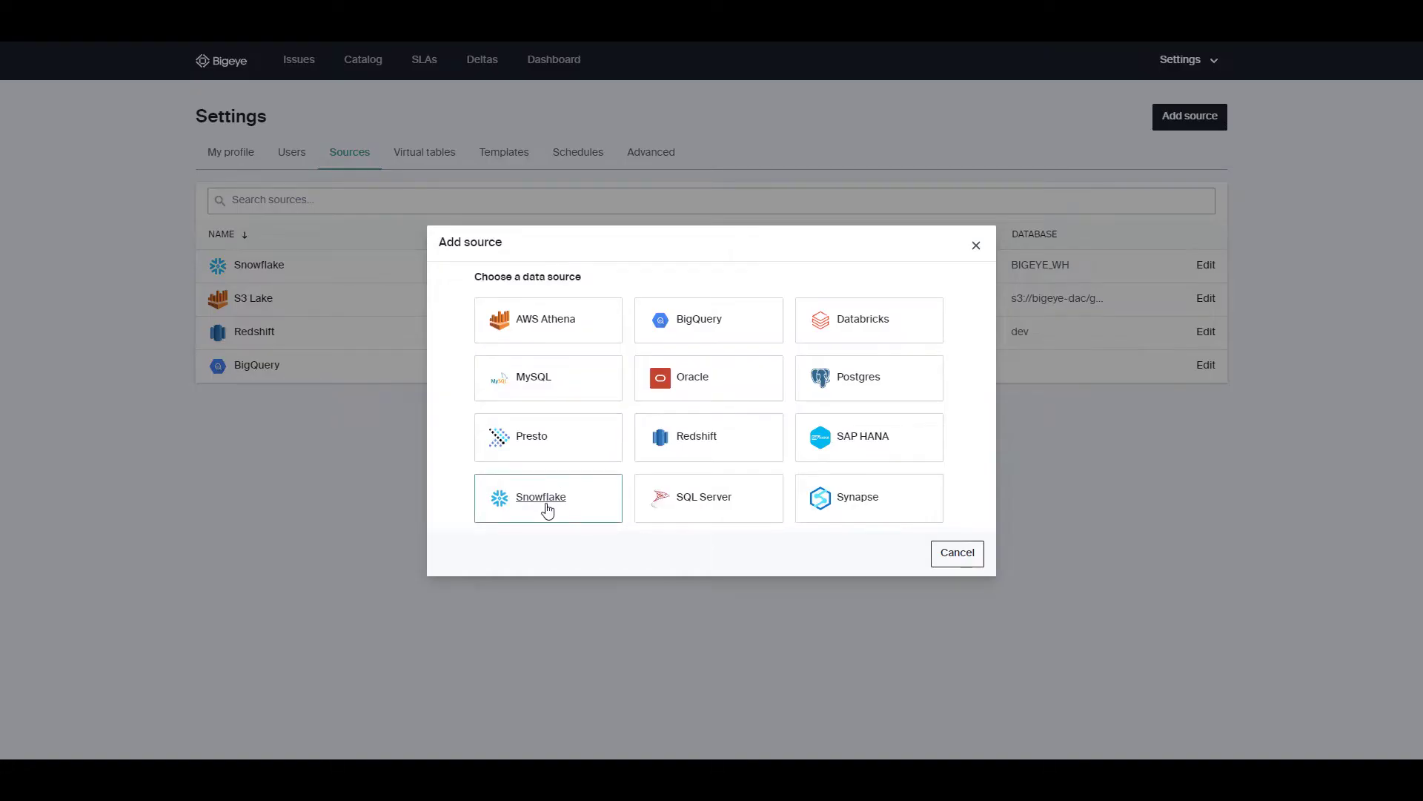
Step: Choose Snowflake, validate the Warehouse connection, and enable metrics on all five schemas
left_click(546, 507)
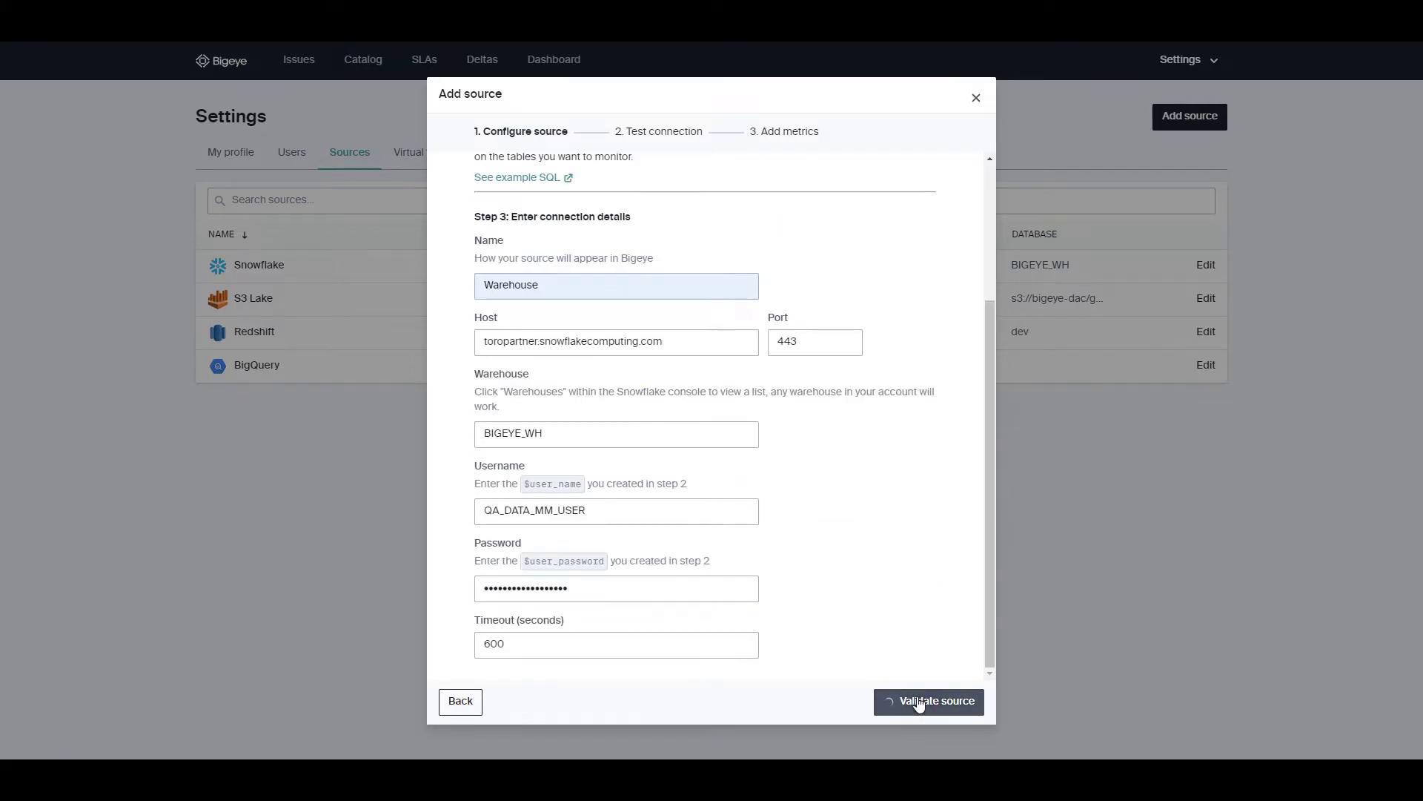
left_click(921, 701)
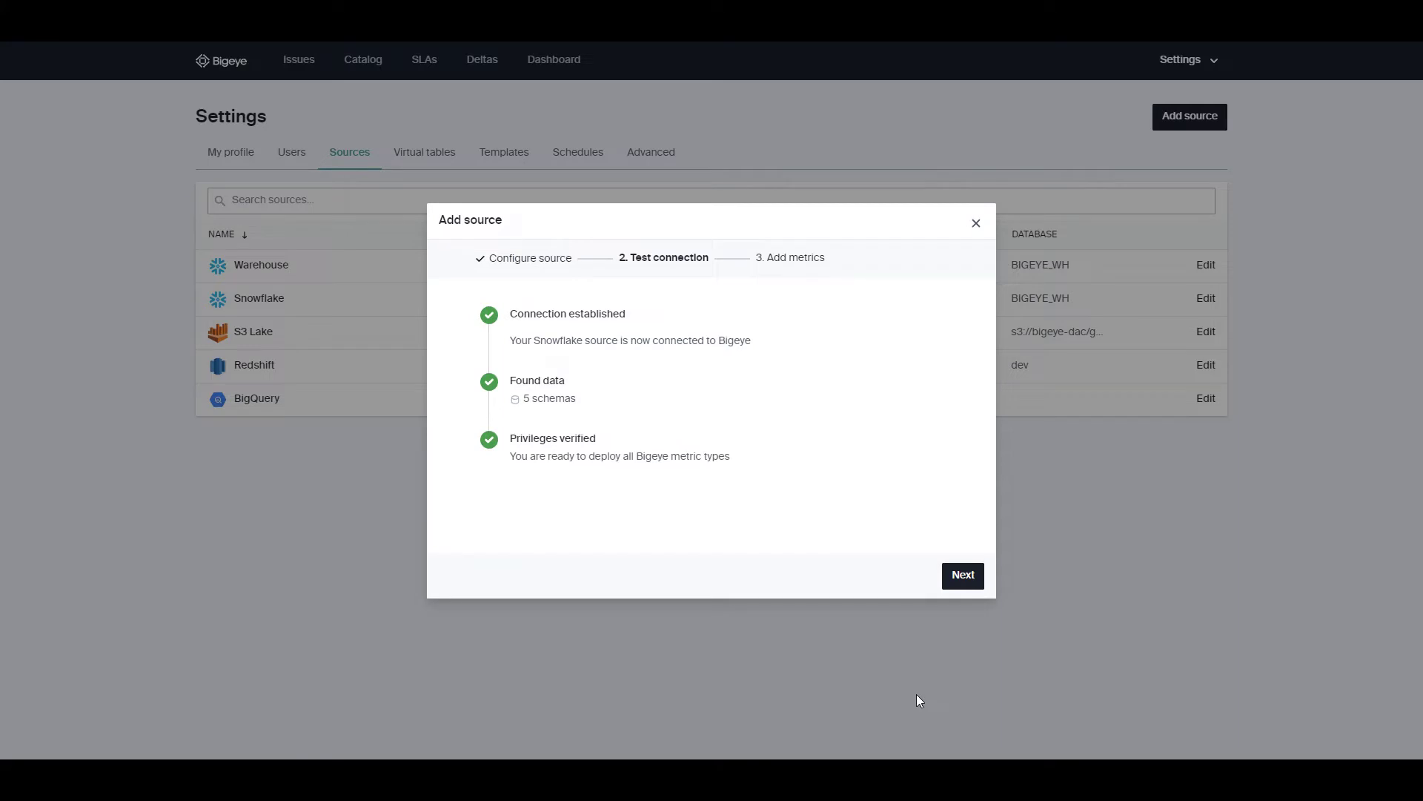
left_click(943, 575)
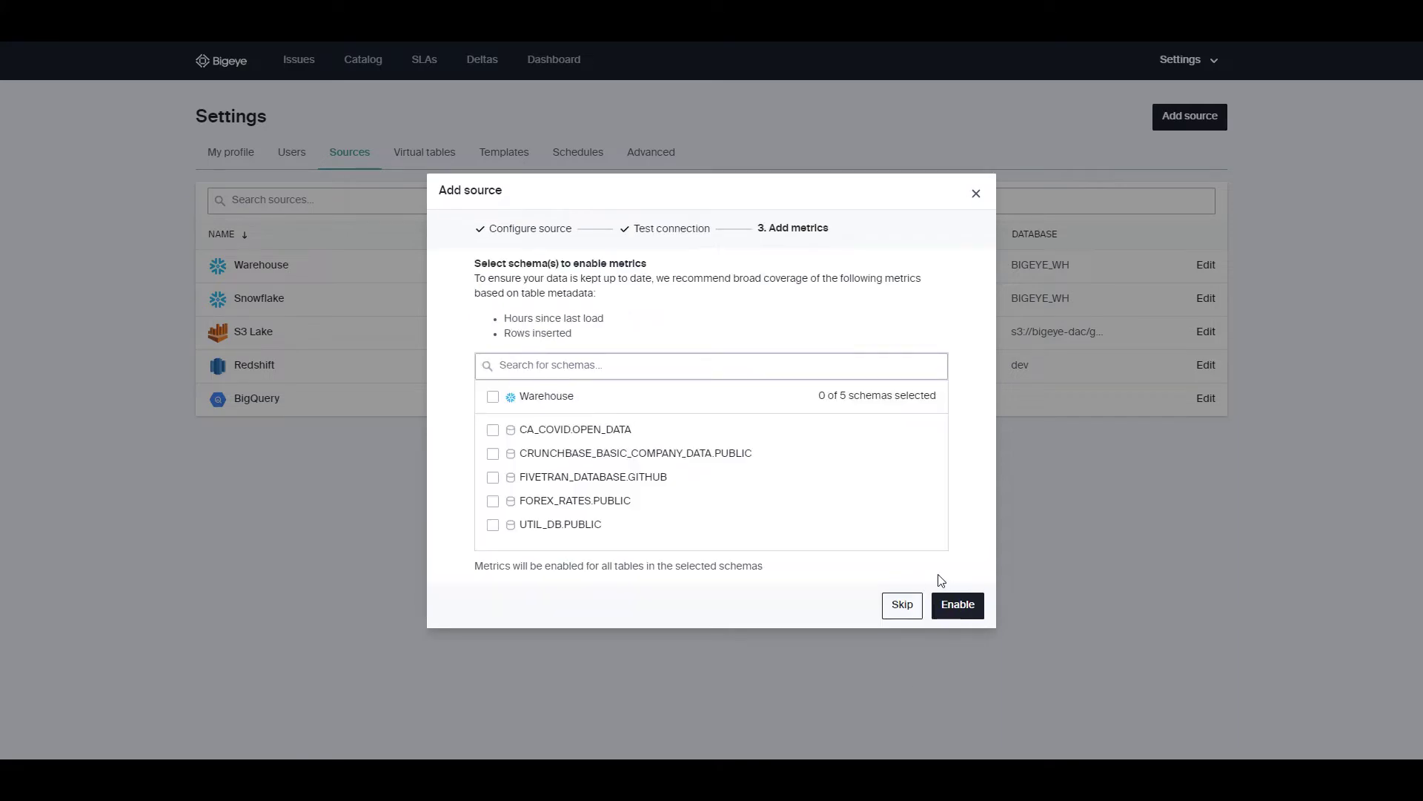
left_click(494, 398)
left_click(956, 604)
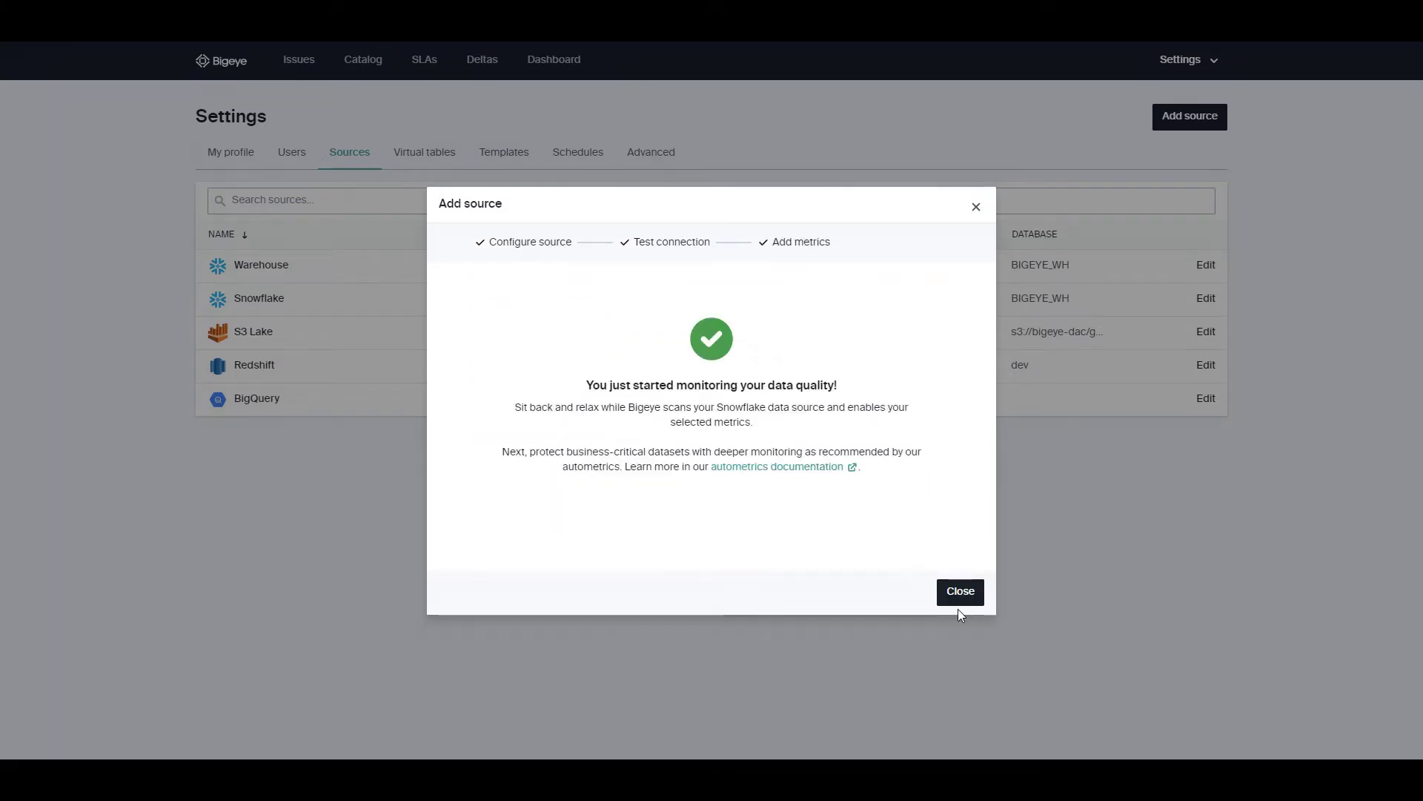
left_click(958, 609)
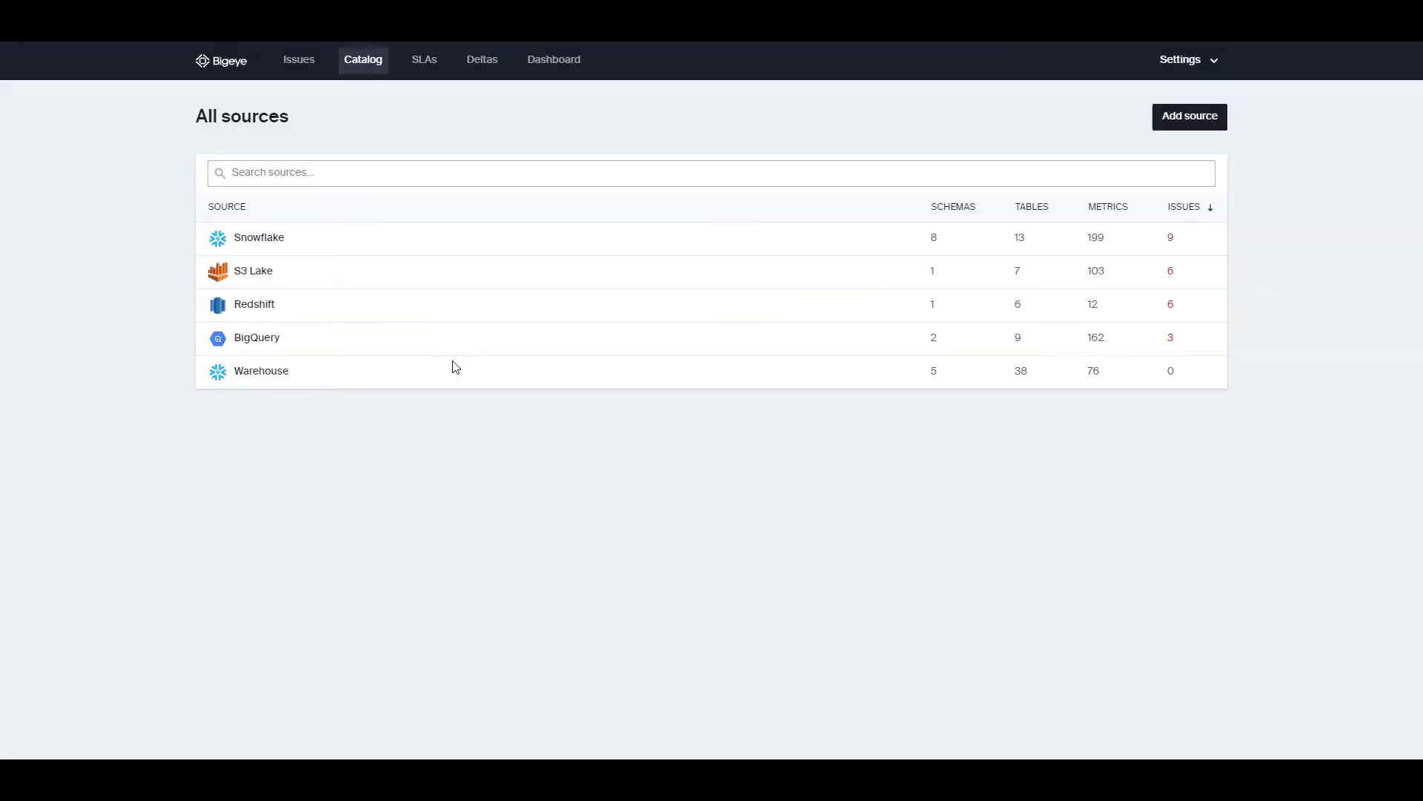
Step: Browse Snowflake > GREENE_HOMES_DEMO_PROD.CONFORMED > CONTRACT_PERFORMANCE_DASHBOARD and show its autometrics
left_click(267, 245)
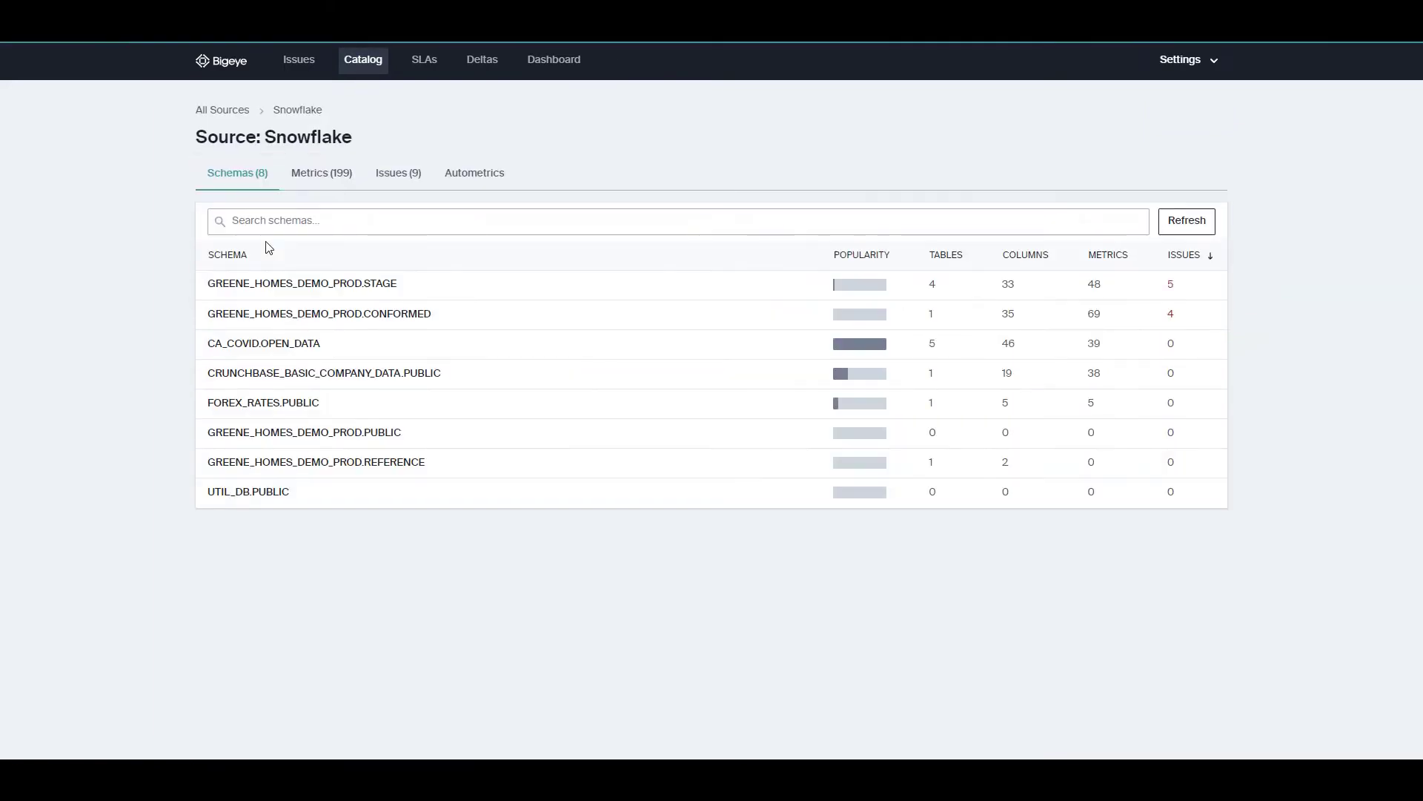
left_click(313, 316)
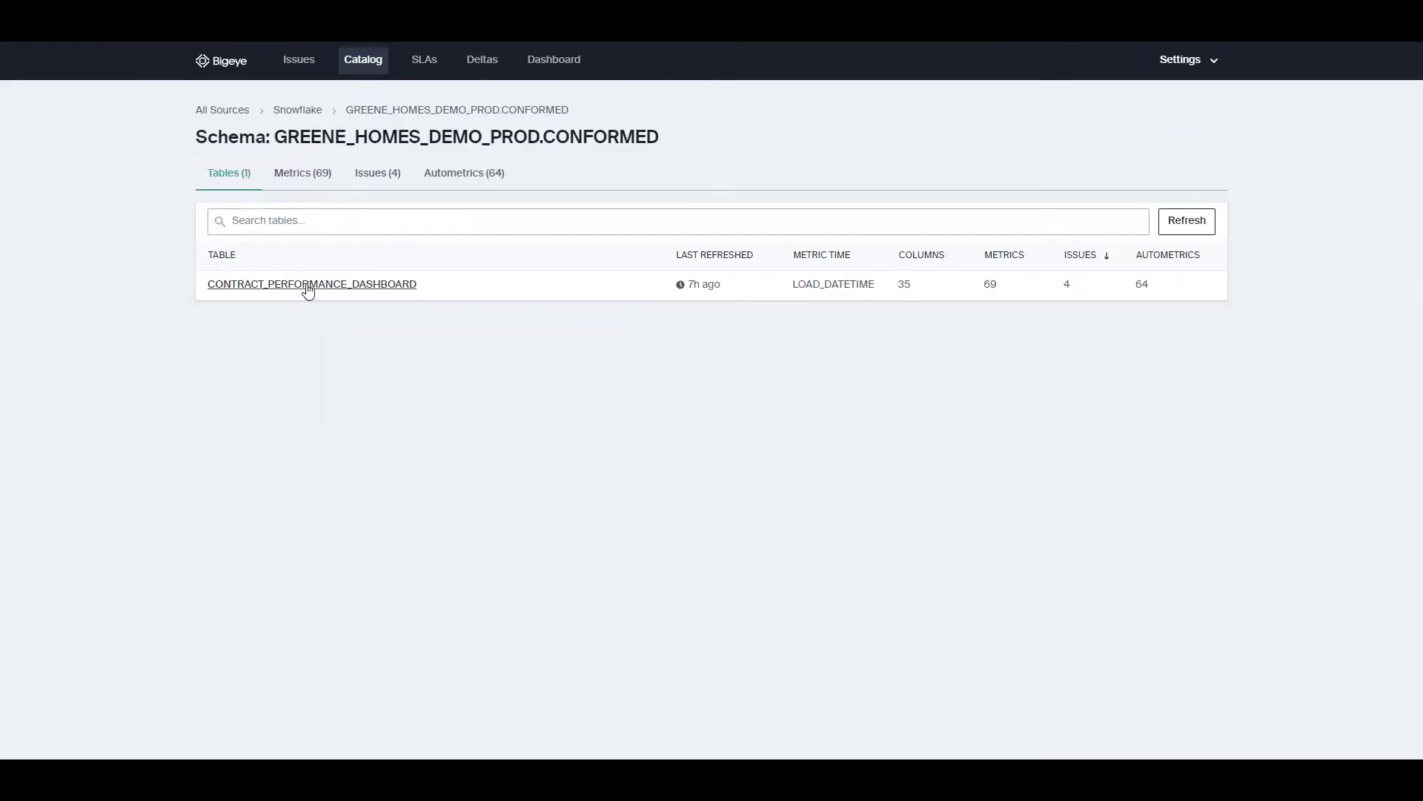
left_click(307, 286)
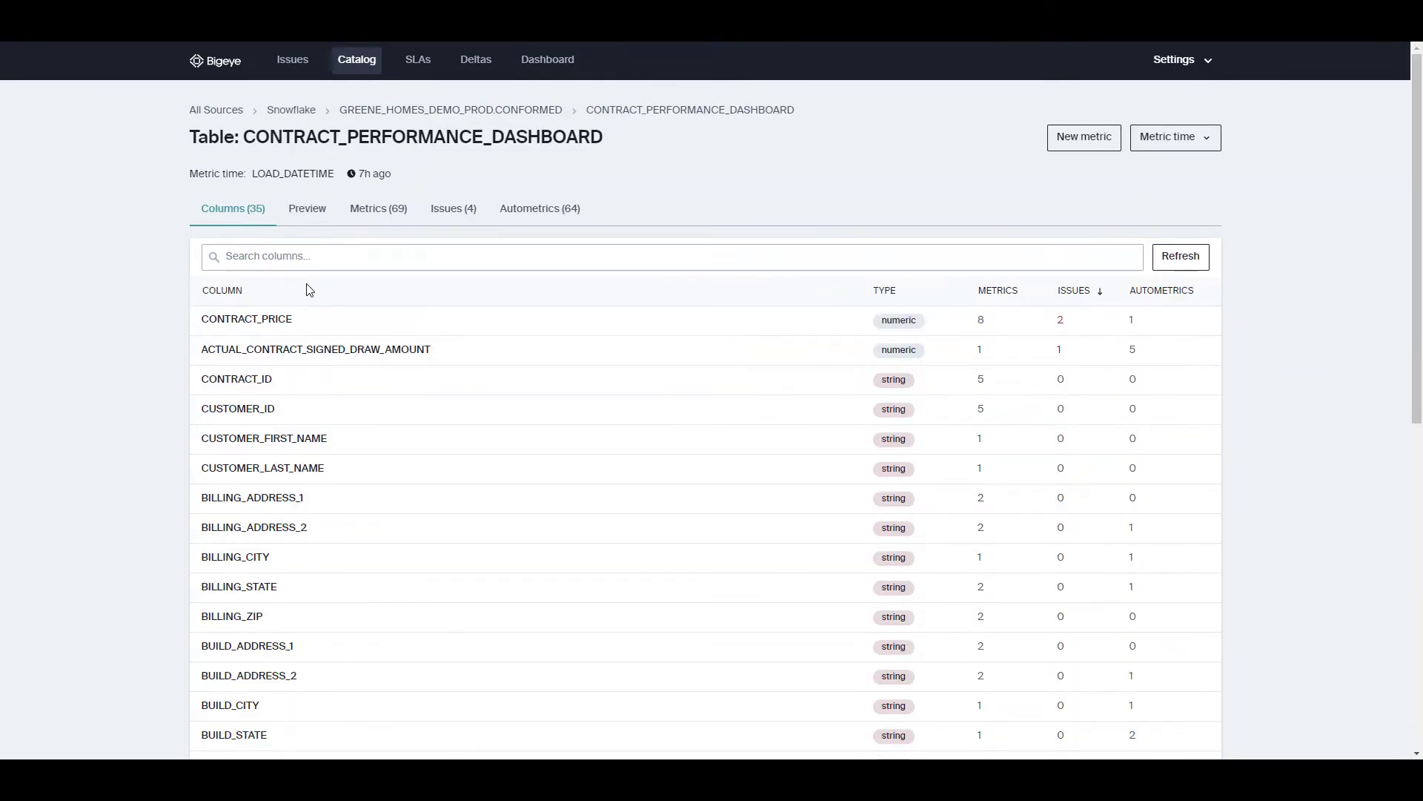
left_click(547, 218)
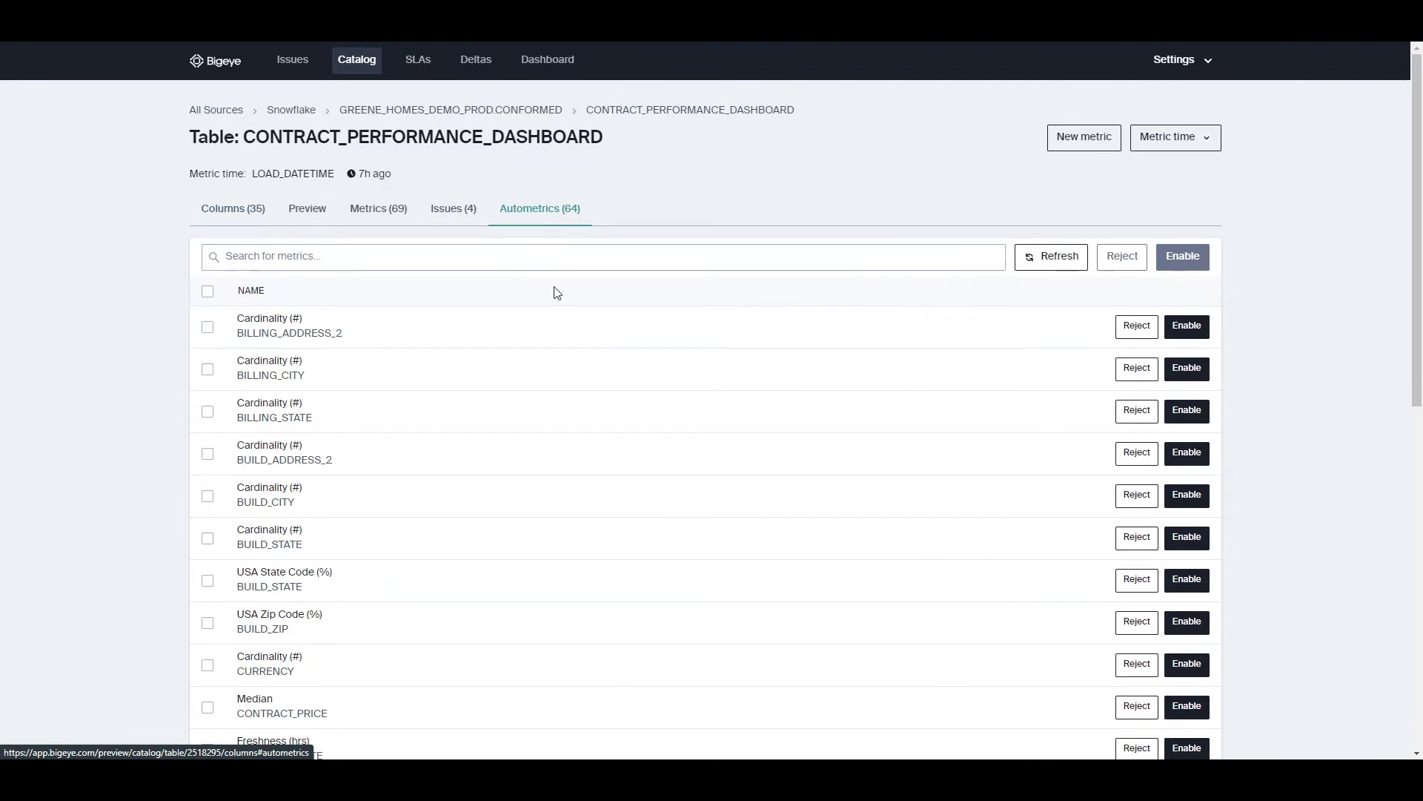
scroll(557, 298, "down", 2)
scroll(556, 300, "down", 1)
scroll(554, 307, "down", 1)
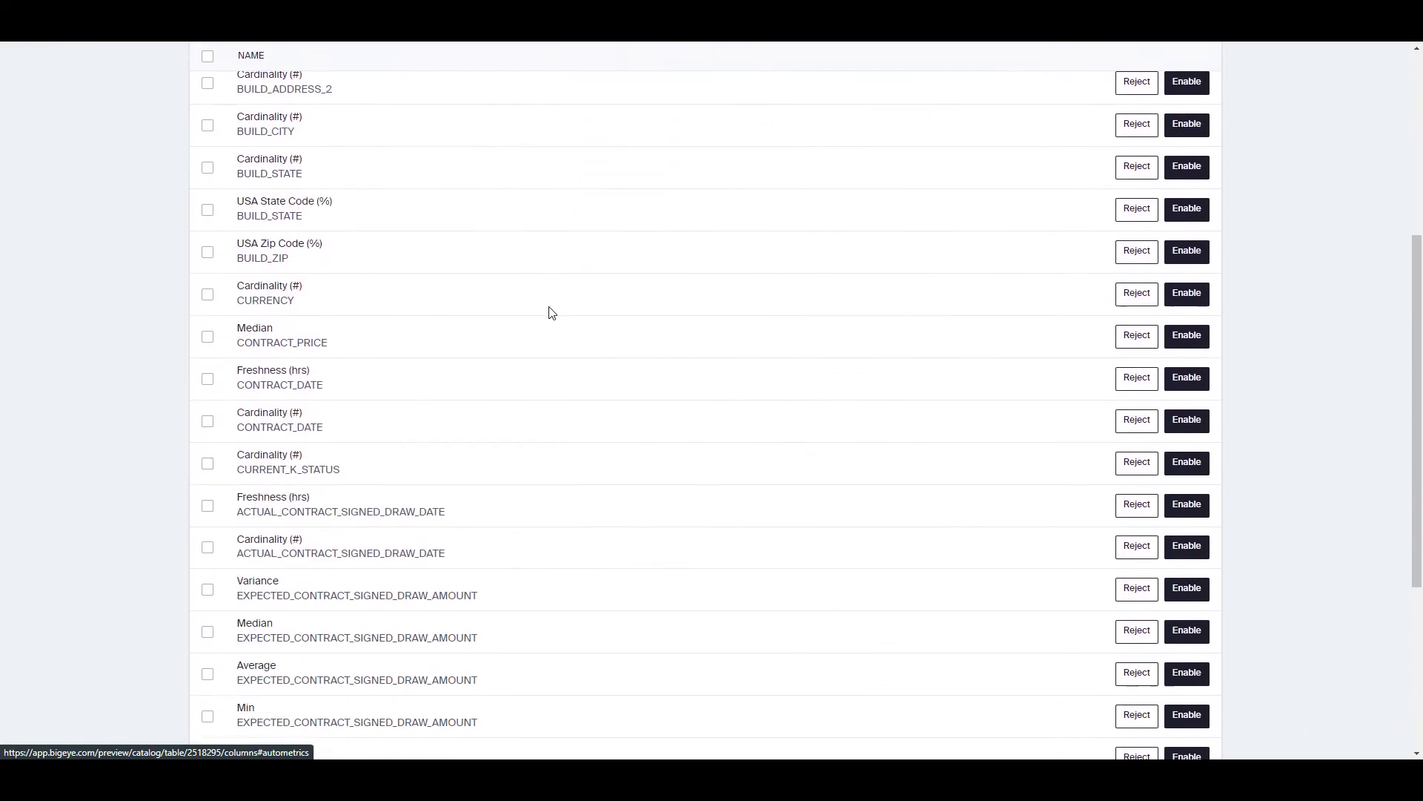
scroll(548, 316, "down", 1)
scroll(548, 316, "down", 1)
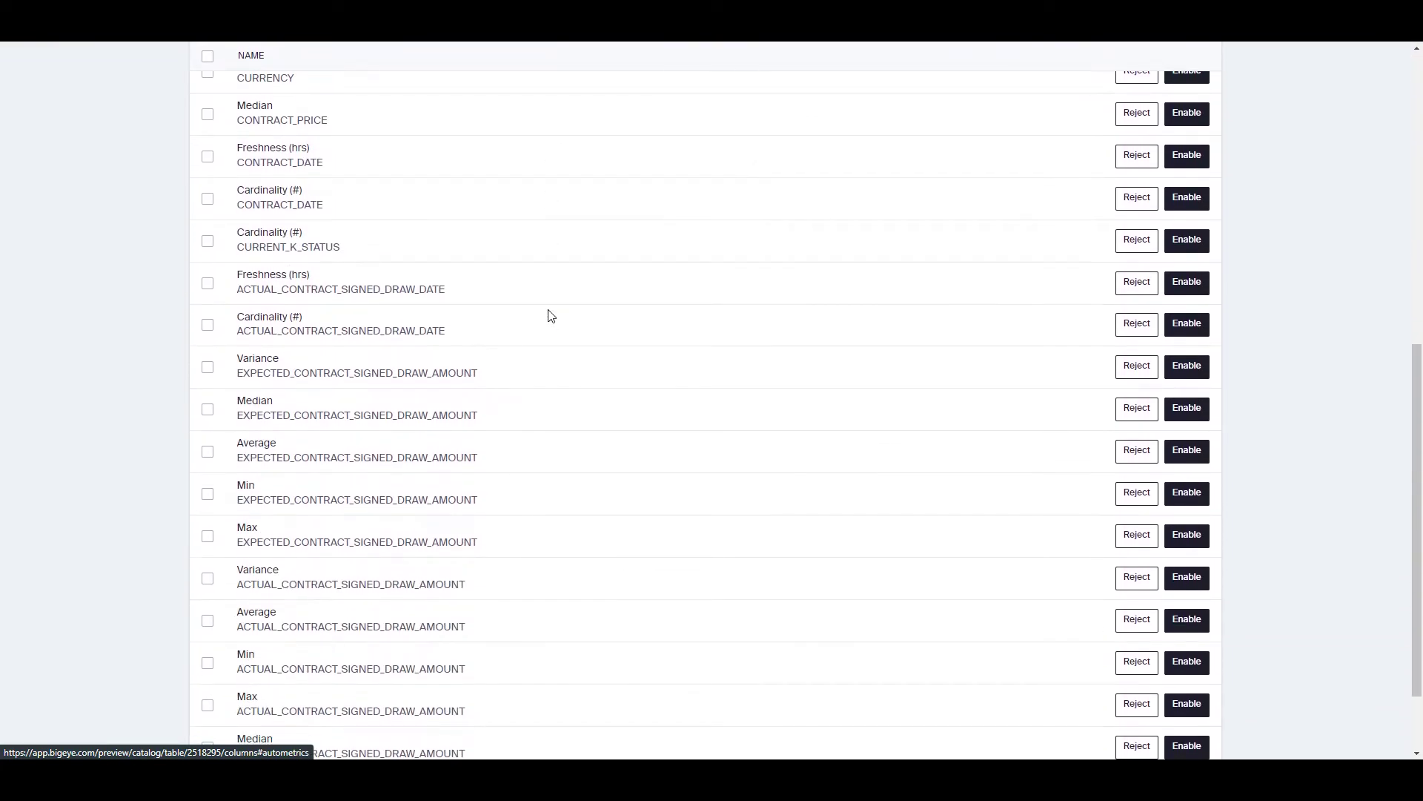
scroll(547, 316, "up", 2)
scroll(547, 316, "up", 1)
scroll(547, 316, "up", 1)
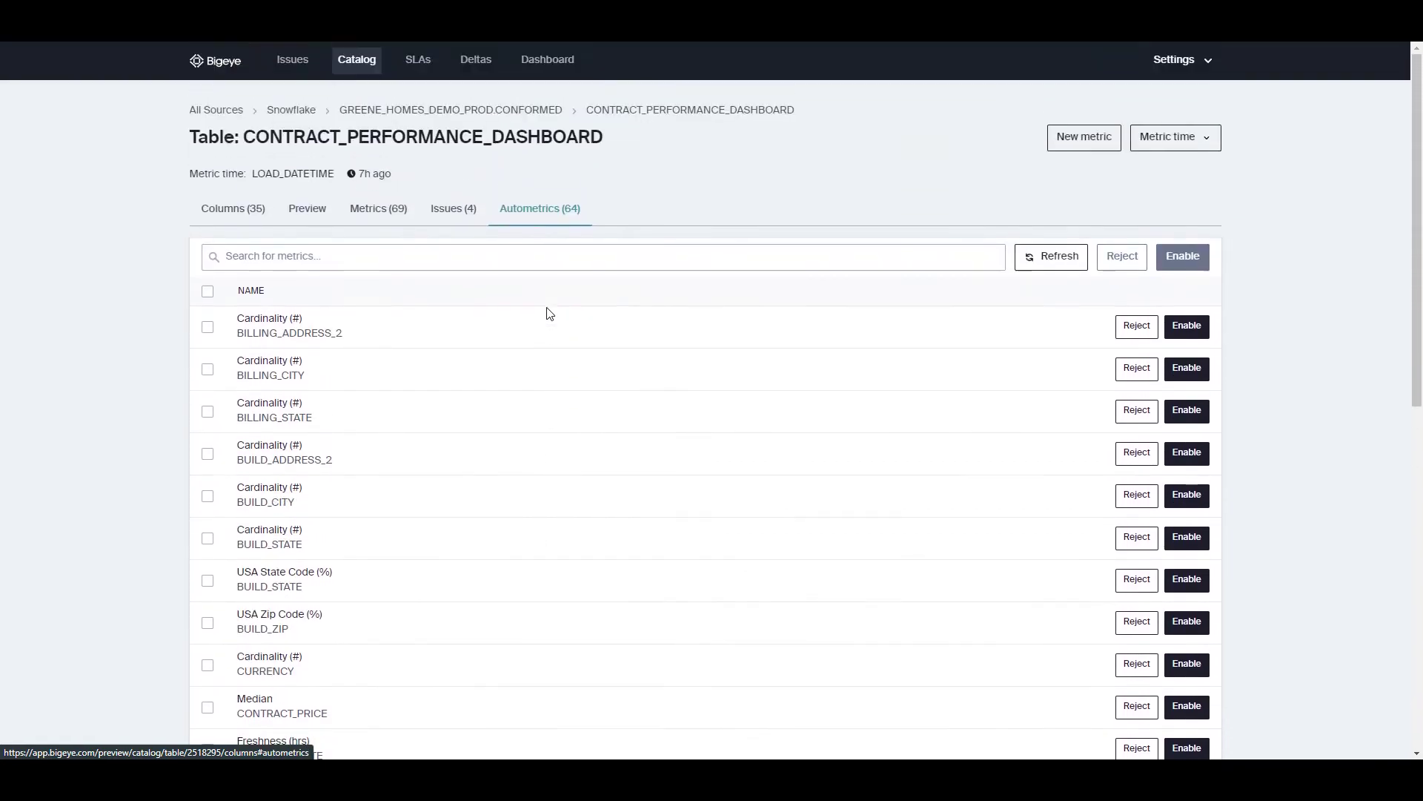
Step: Filter the autometrics for 'variance' and enable all six Variance metrics
left_click(466, 265)
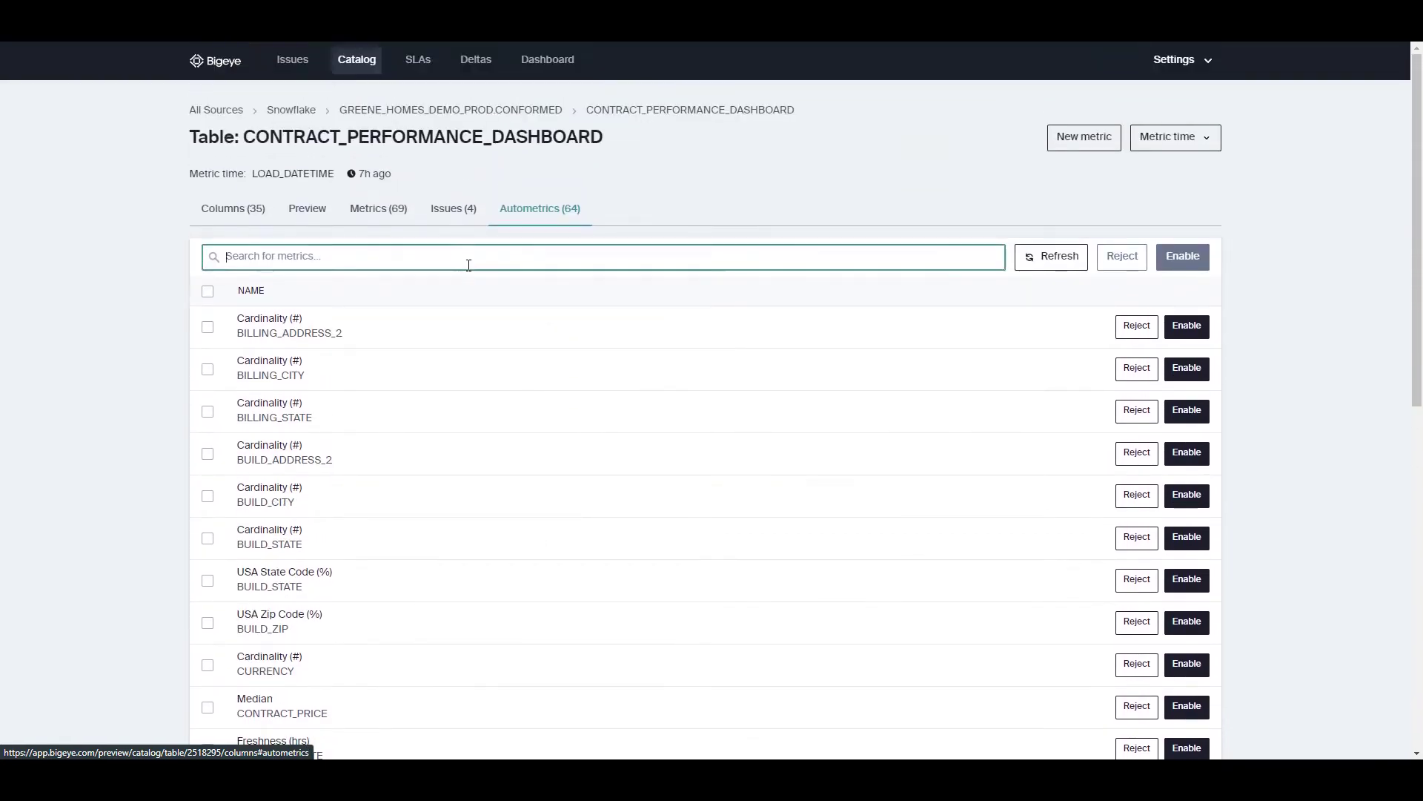
type("v")
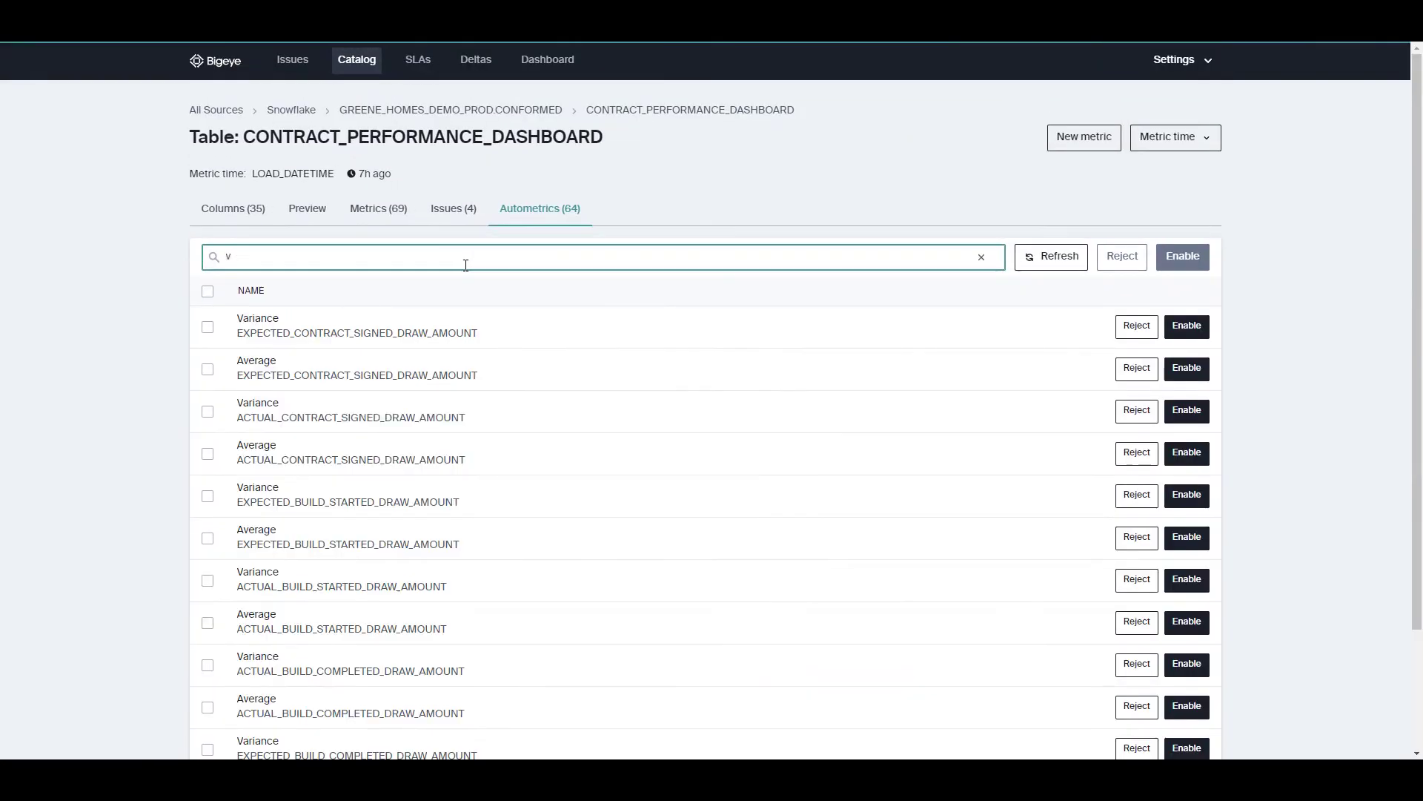
type("ariance")
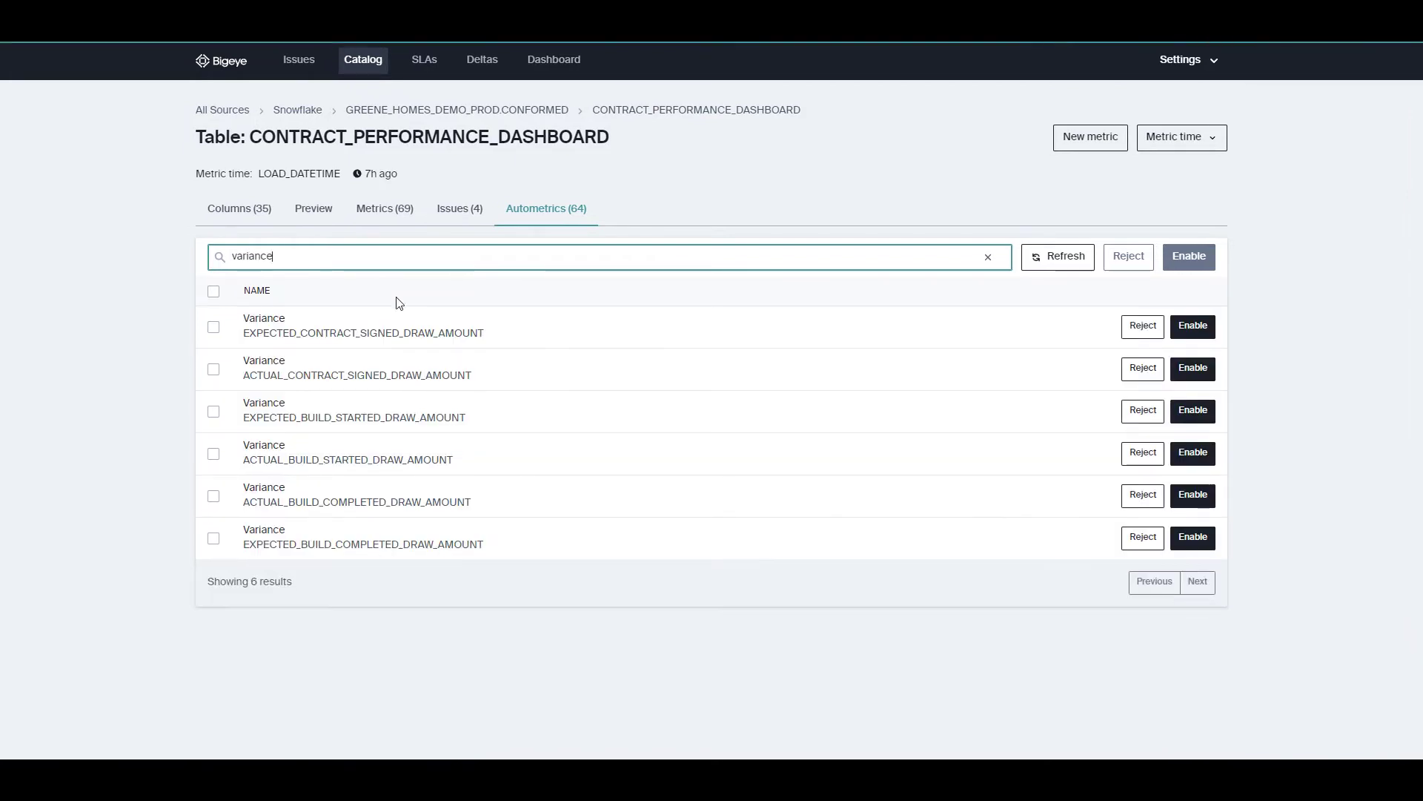
left_click(214, 291)
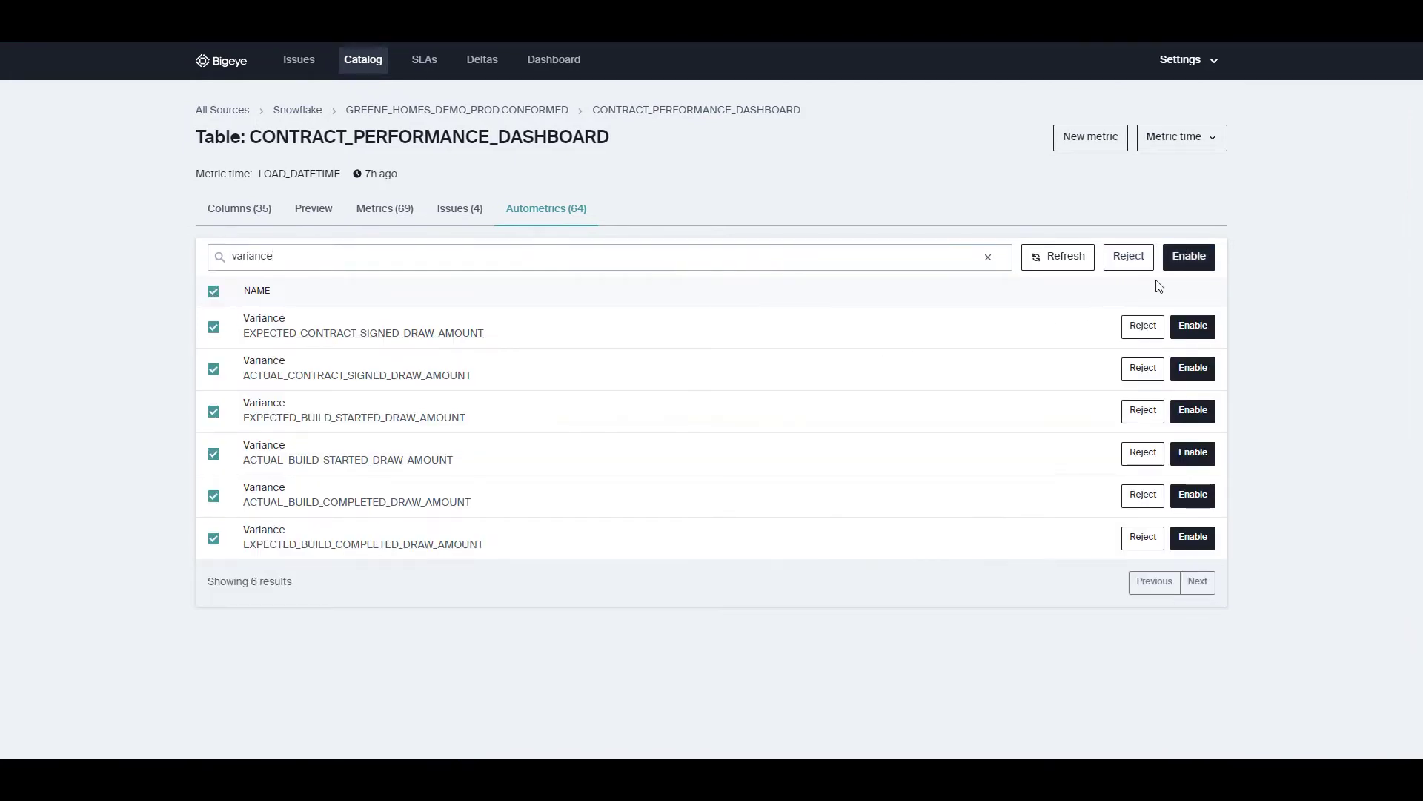
left_click(1188, 264)
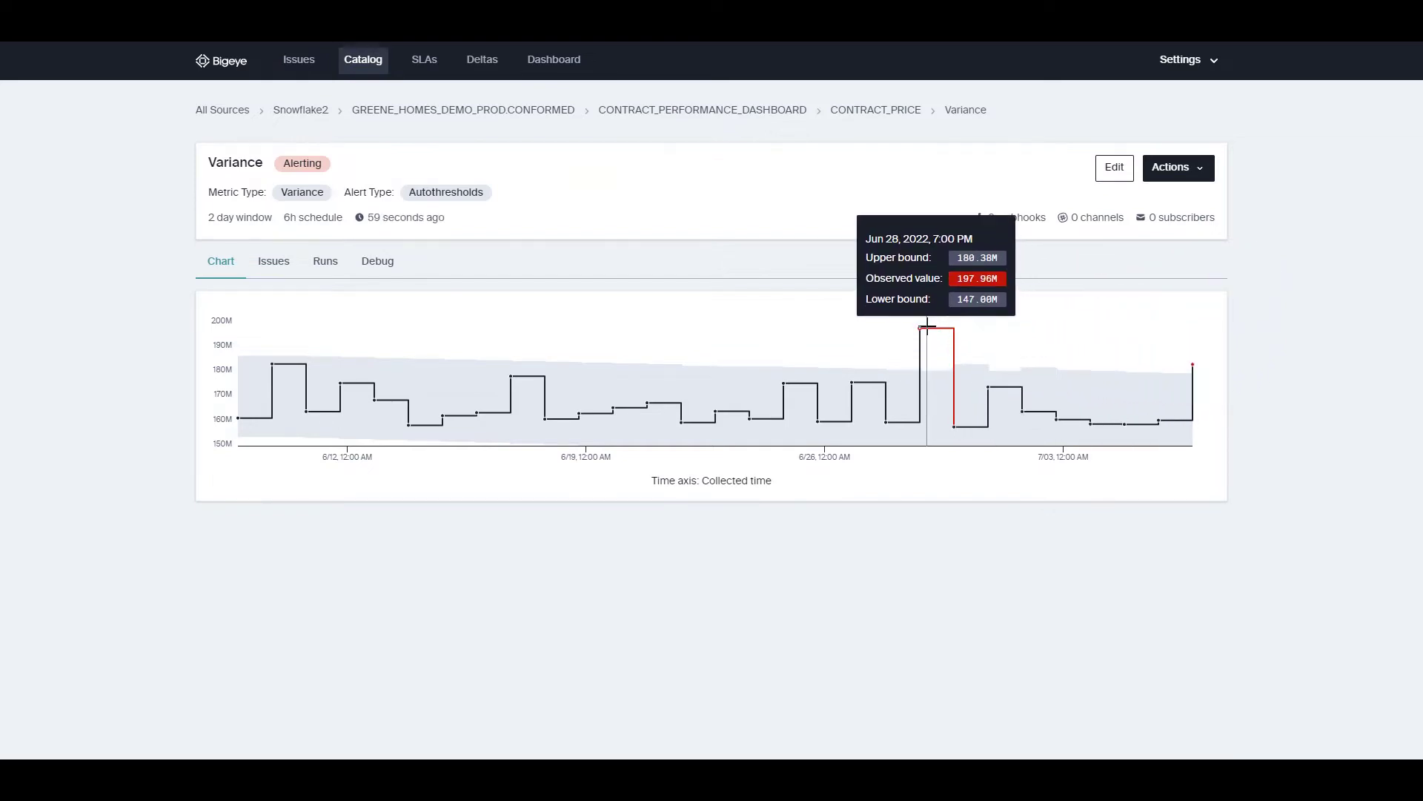
Step: Group the CONTRACT_PRICE Variance metric by BUILD_STATE and view the BILLING_STATE = CA chart
left_click(1115, 167)
scroll(1189, 451, "down", 1)
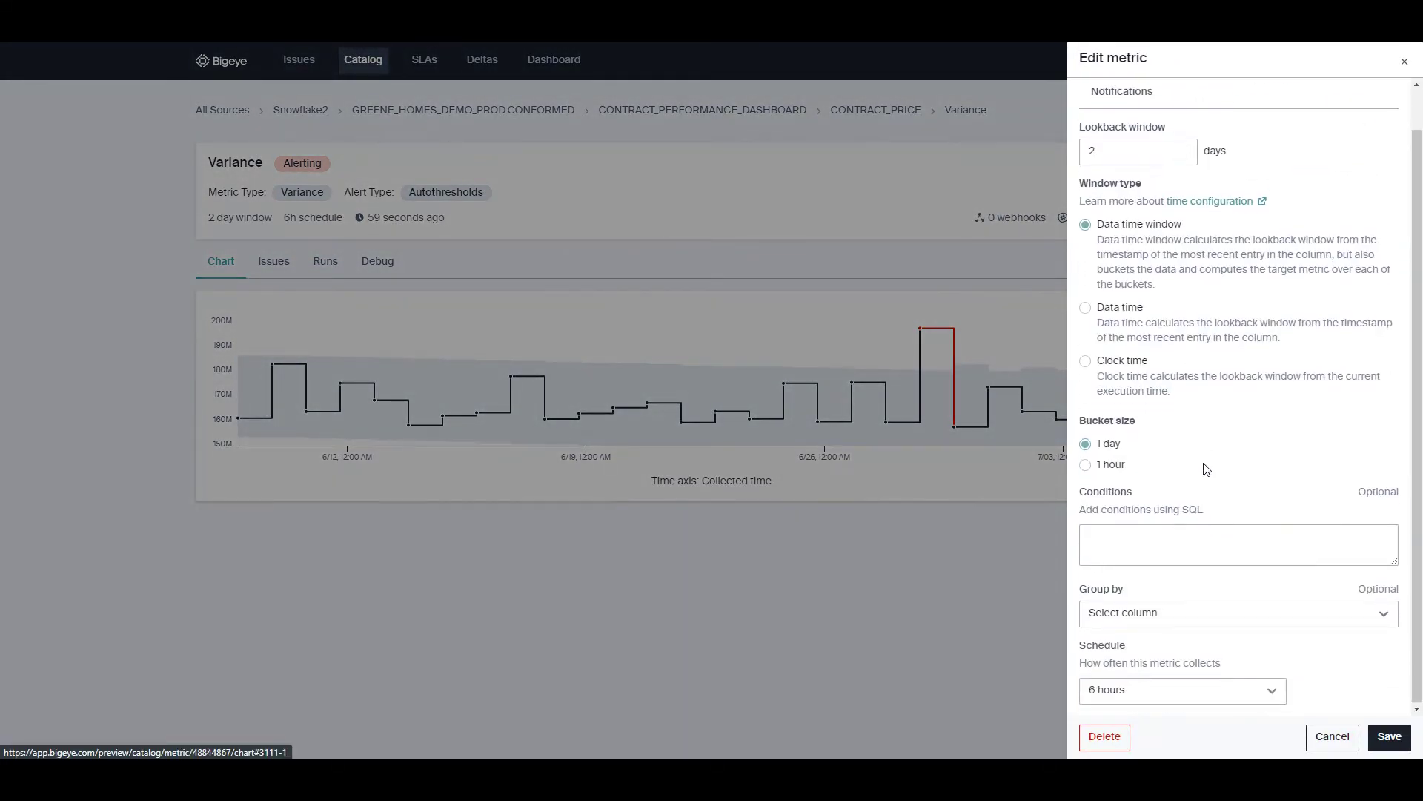
left_click(1189, 613)
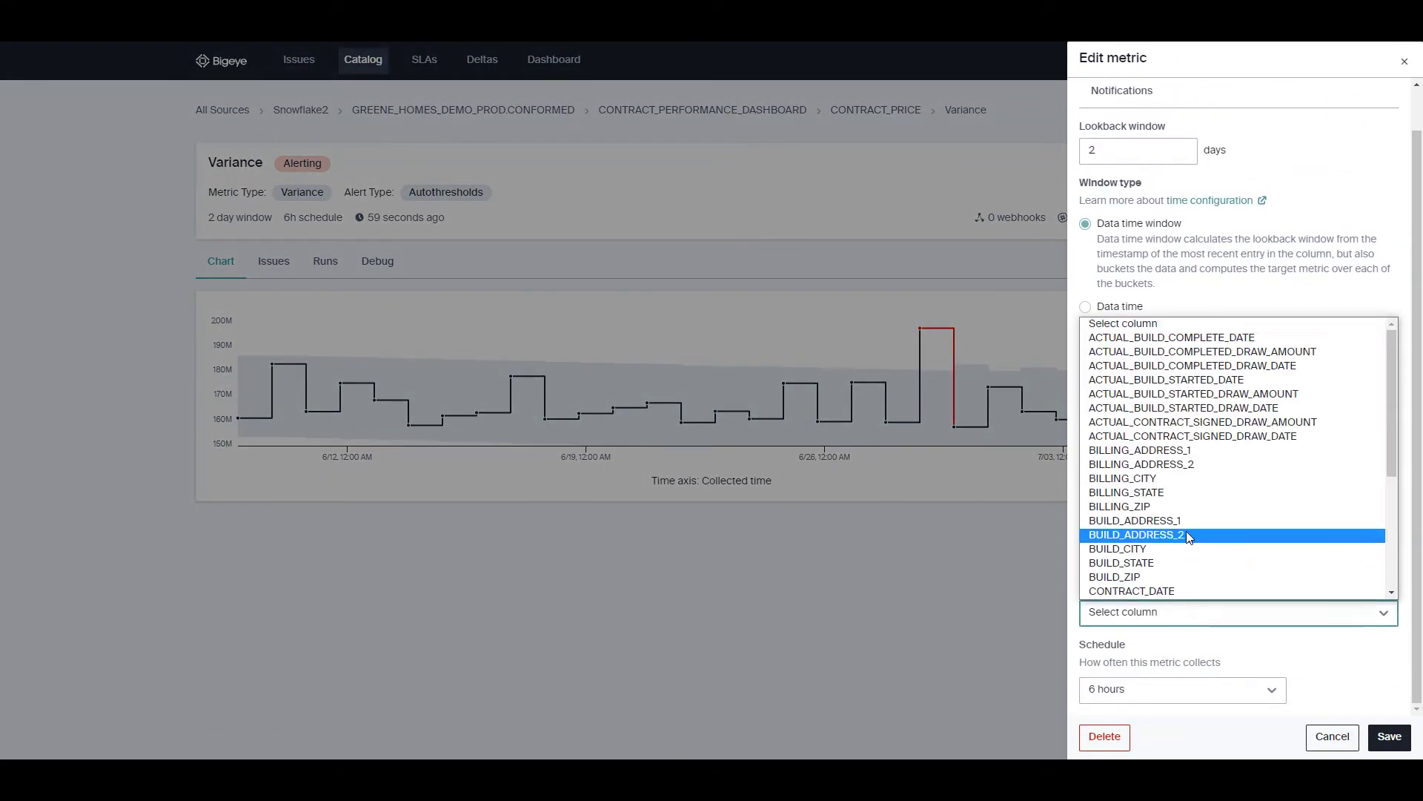
scroll(1187, 530, "down", 1)
left_click(1140, 417)
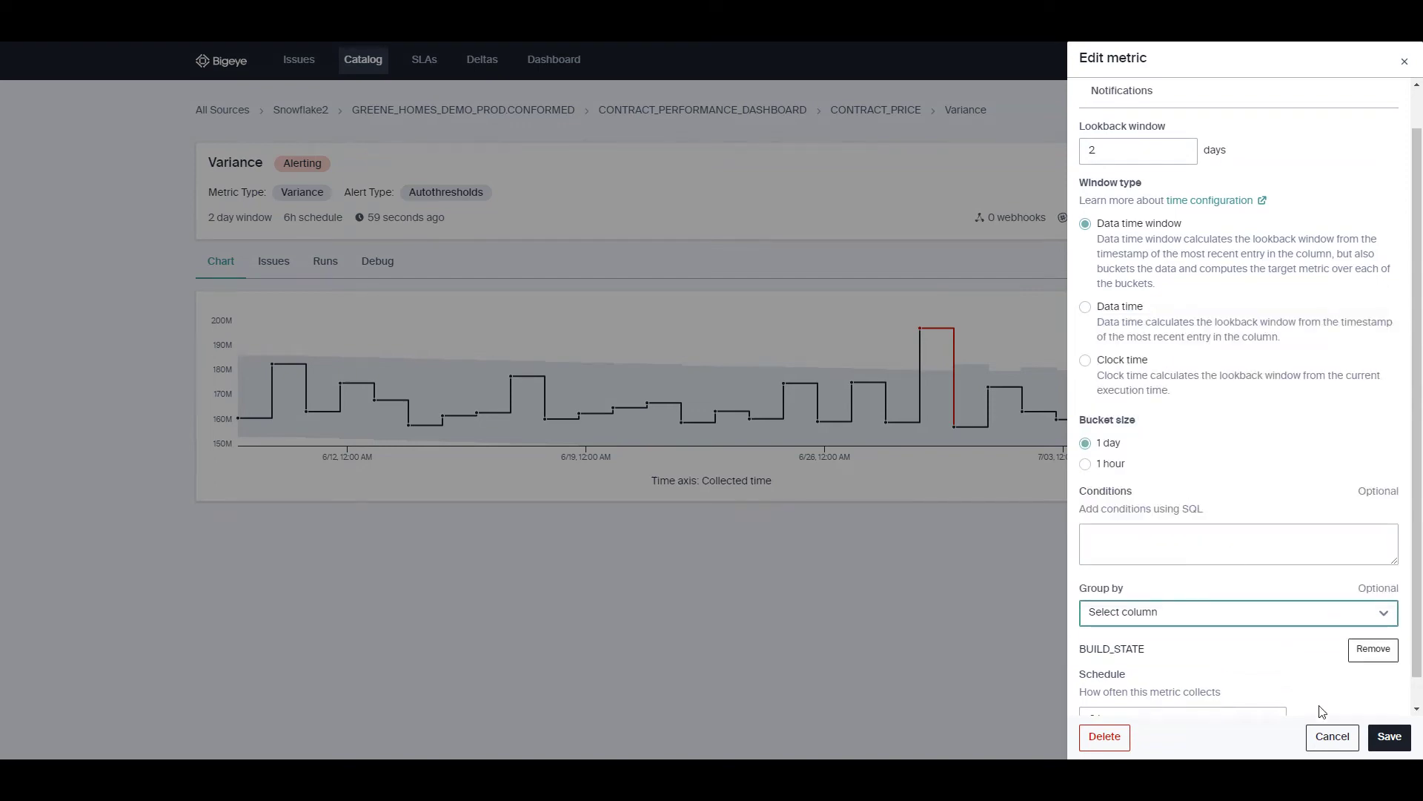
left_click(1392, 740)
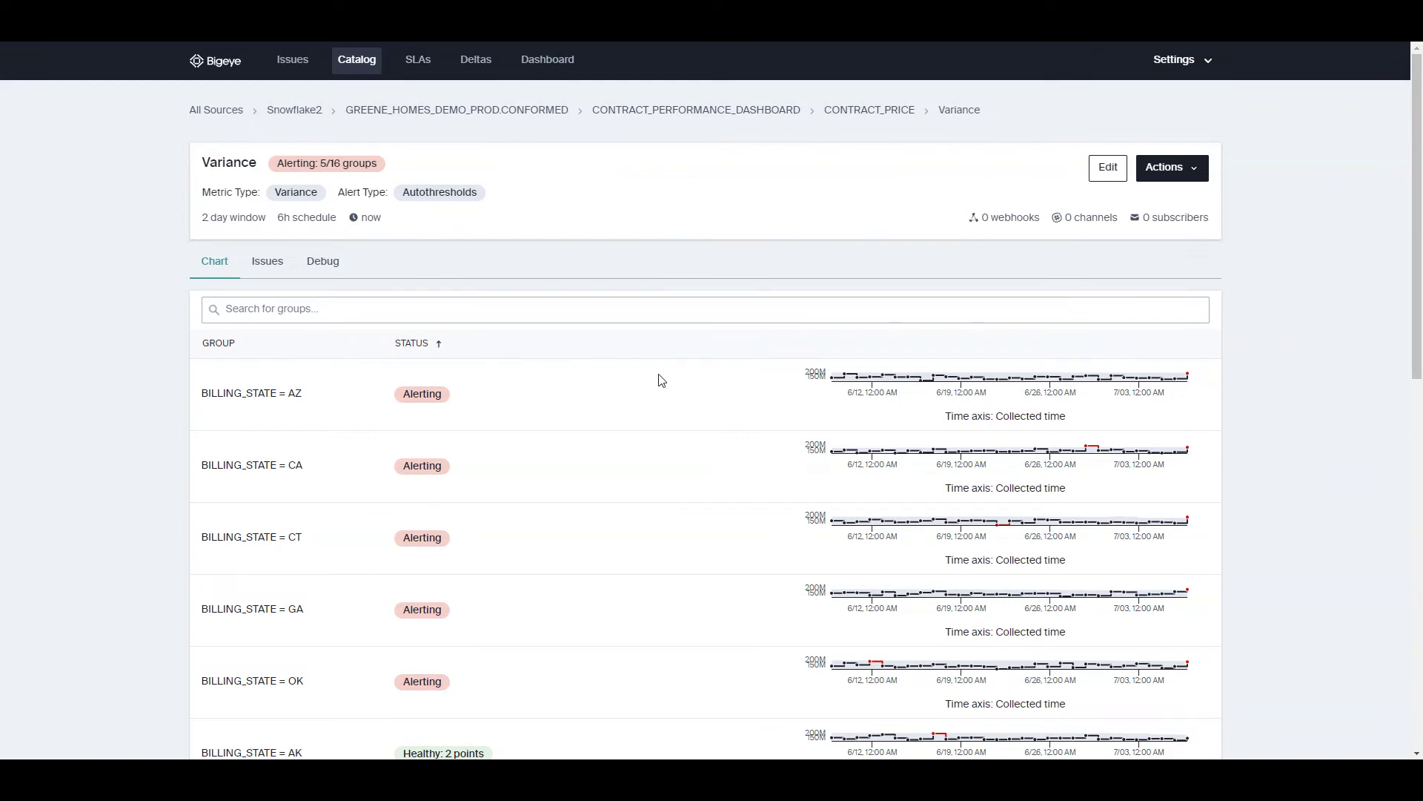
left_click(266, 476)
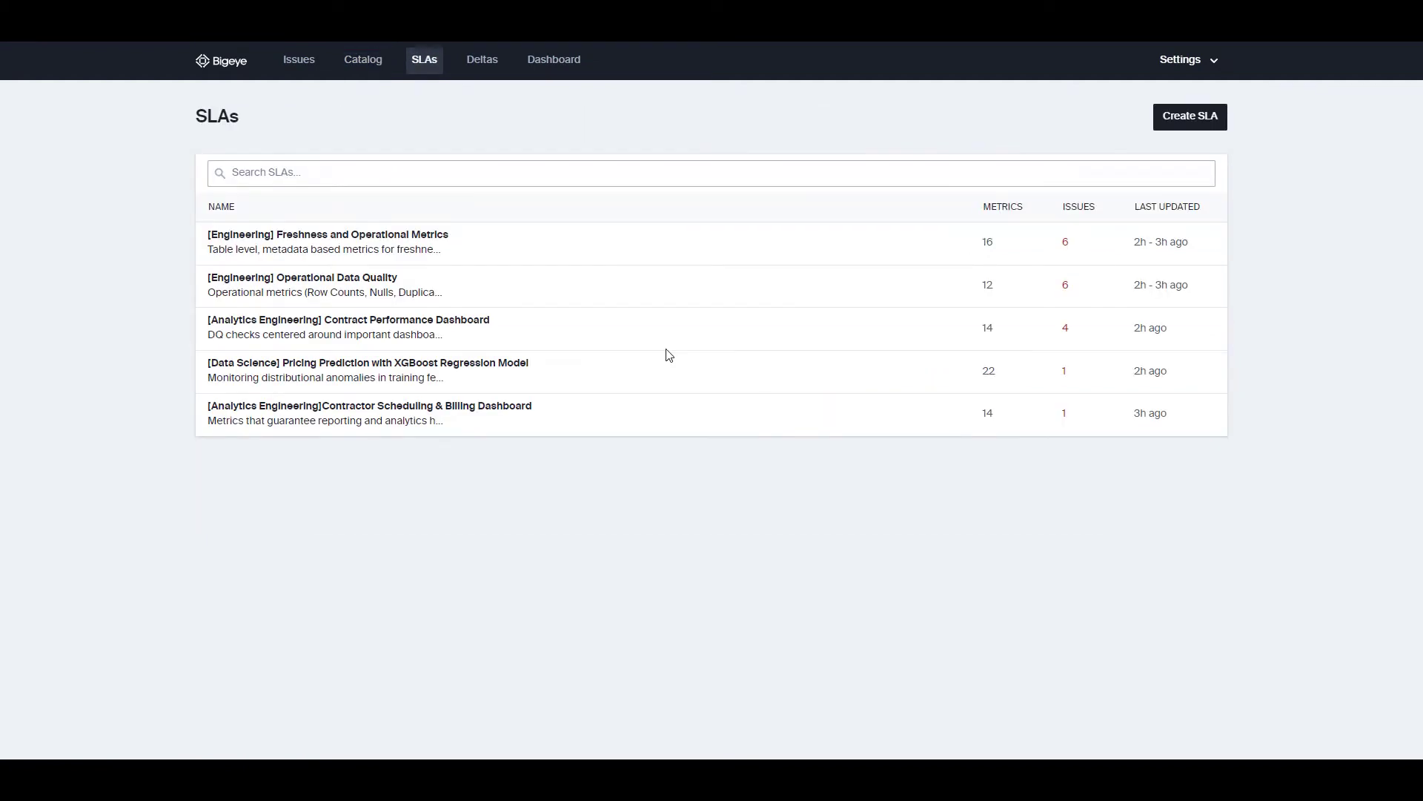
Step: Open the Contract Performance Dashboard SLA and view its issues
left_click(472, 327)
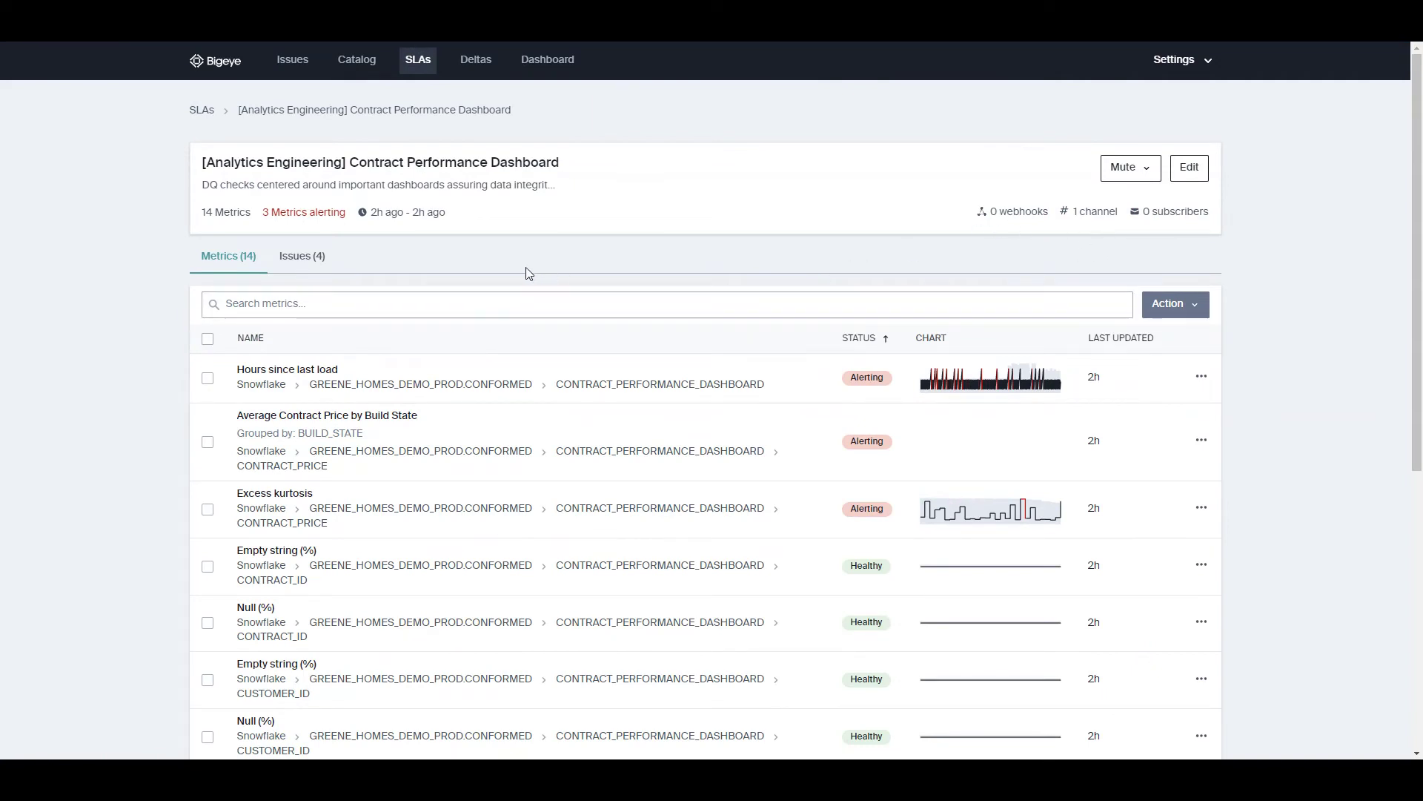
scroll(512, 280, "down", 1)
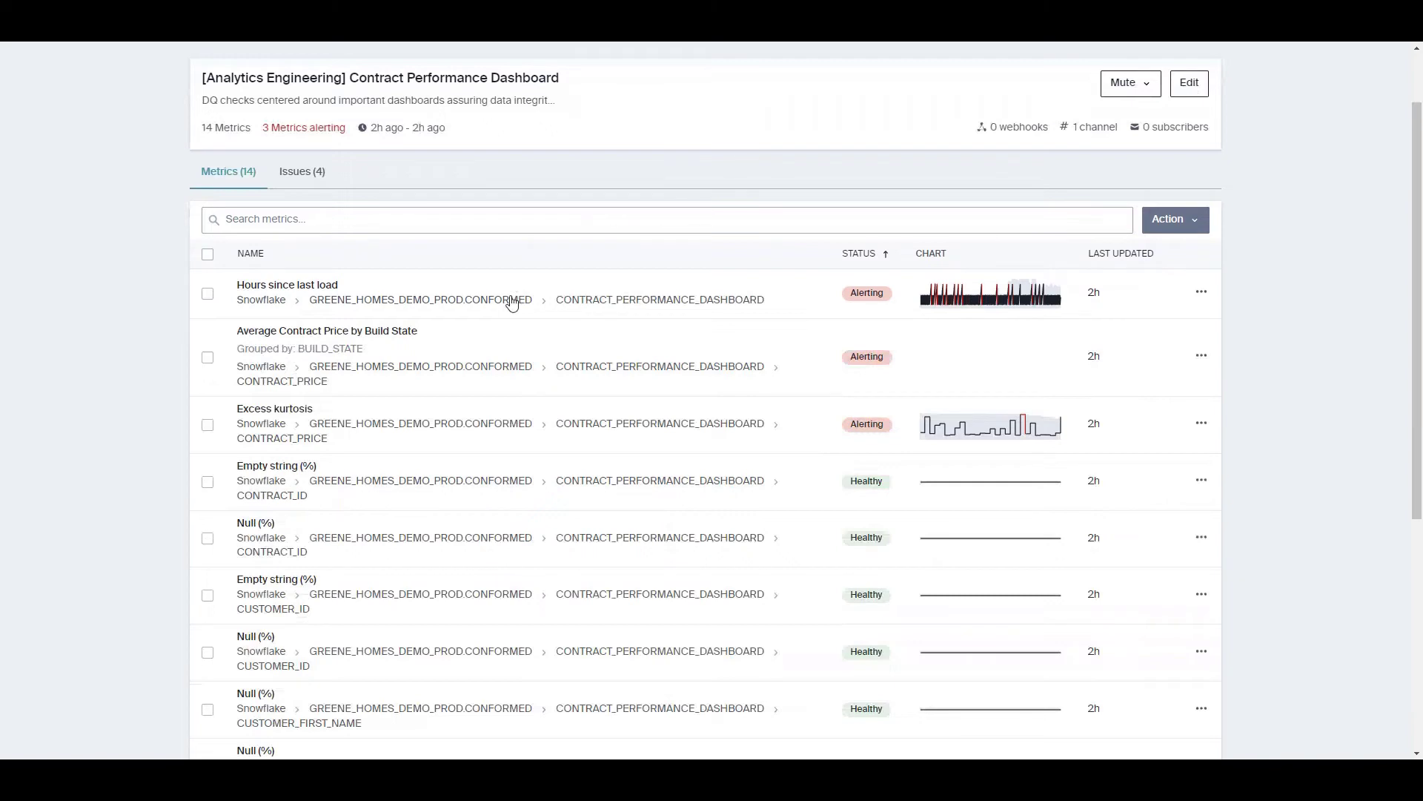
scroll(512, 304, "down", 1)
scroll(508, 301, "up", 3)
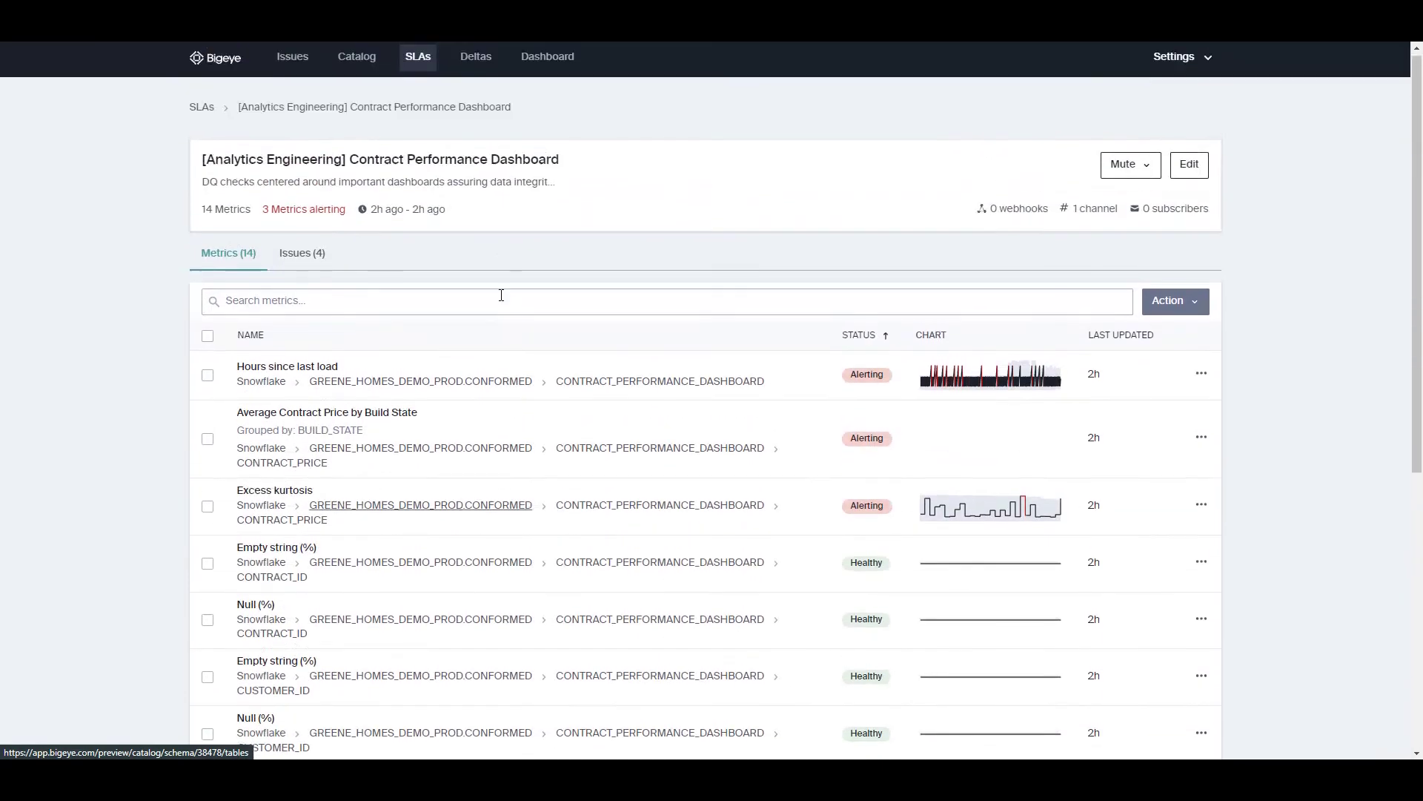
left_click(301, 260)
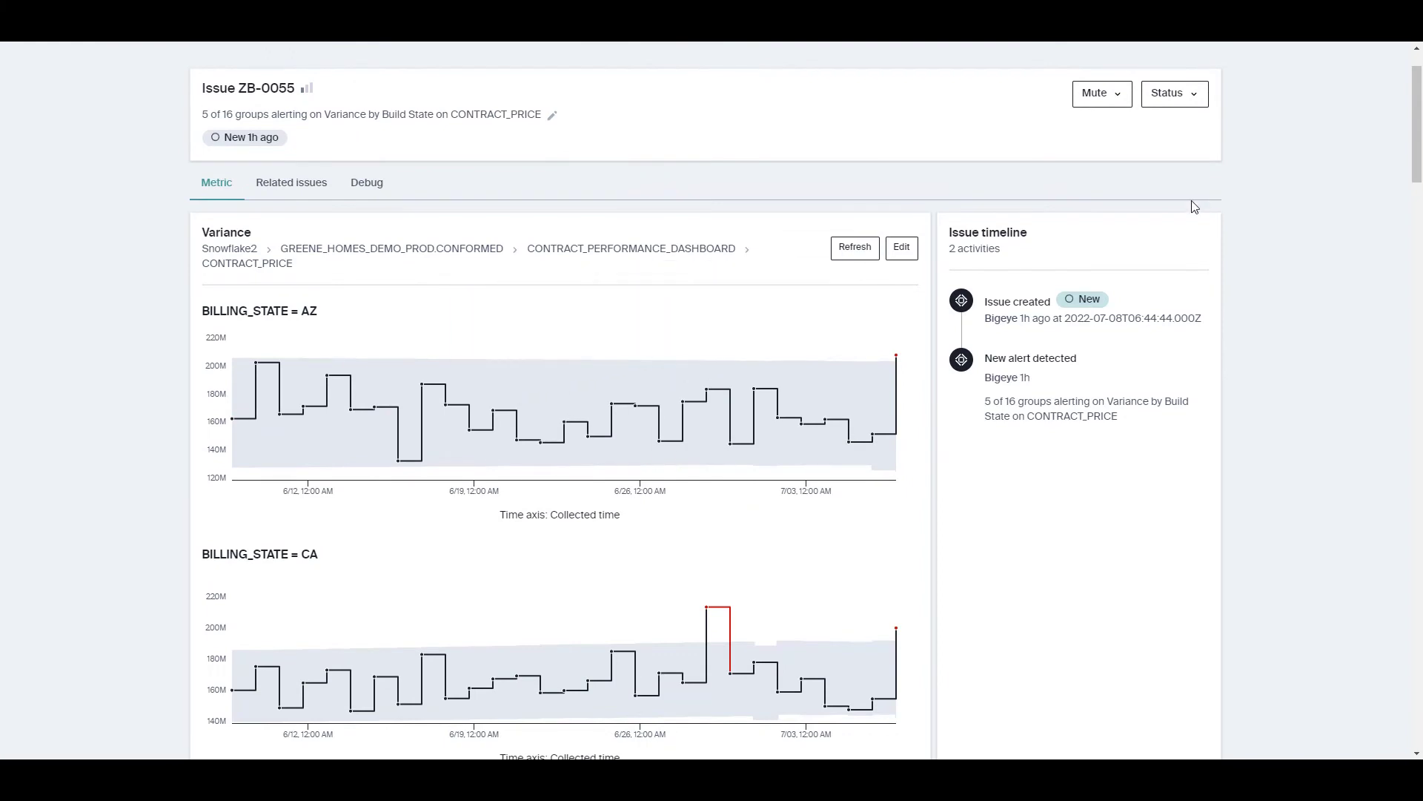
Step: Mark issue ZB-0055 as Acknowledged, then choose the Closed status
left_click(1174, 93)
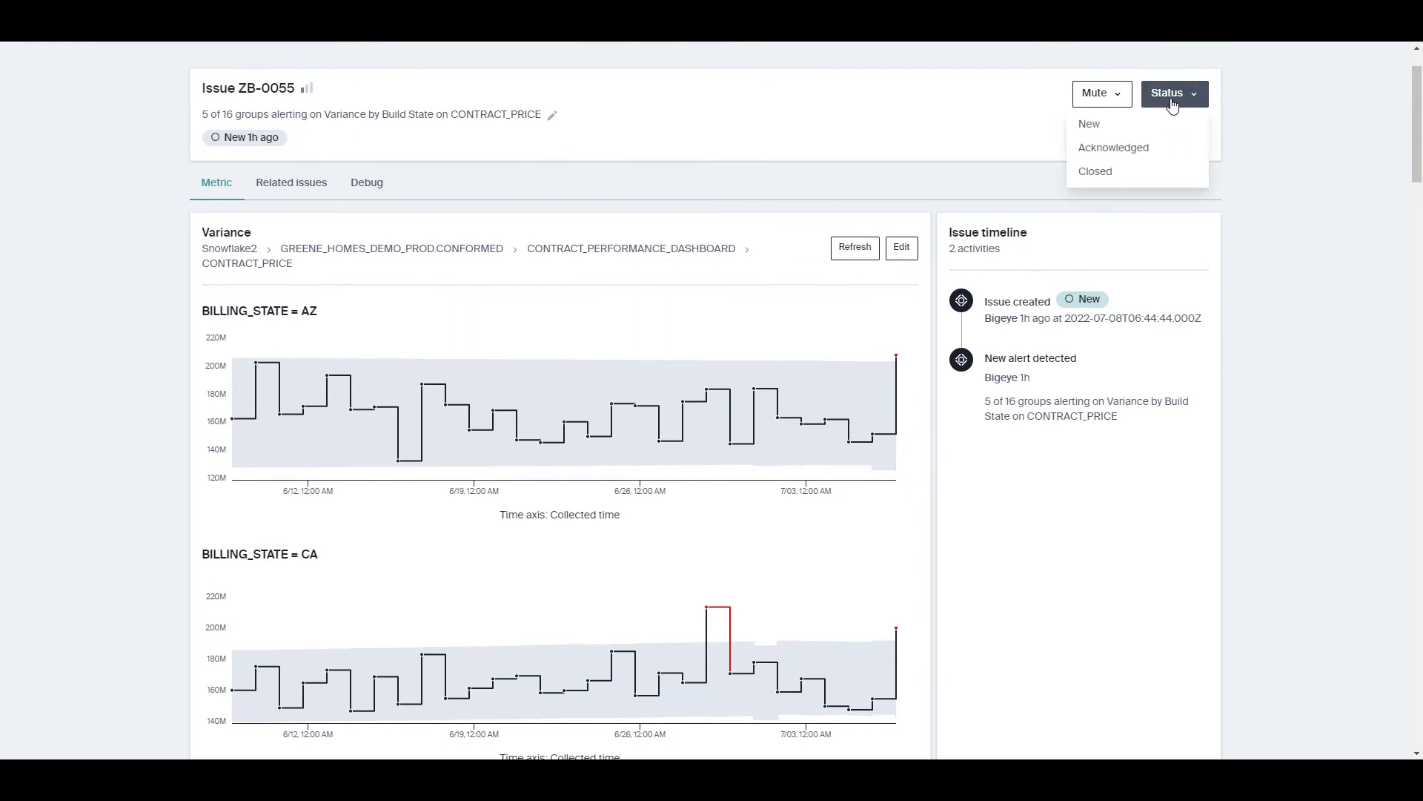
left_click(1112, 146)
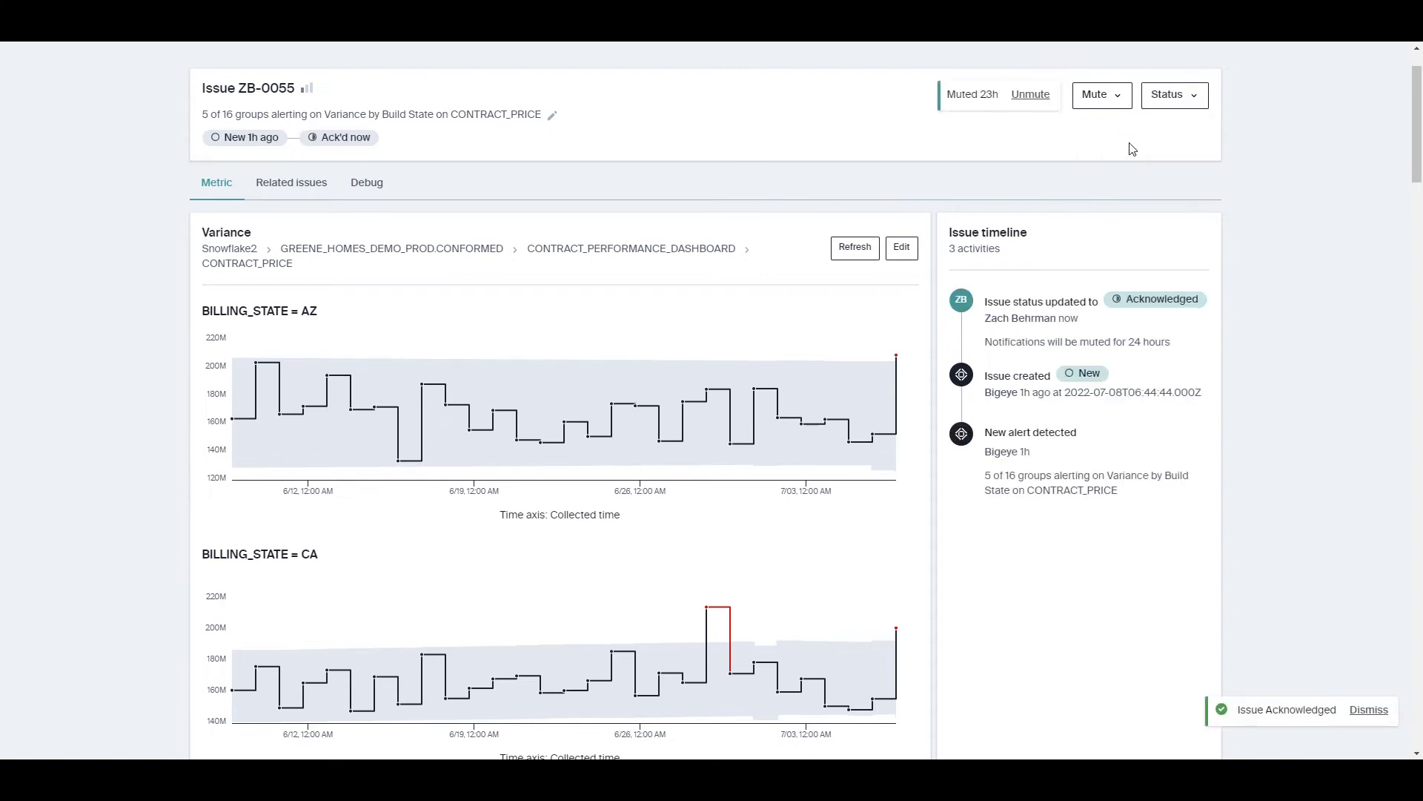
left_click(1174, 102)
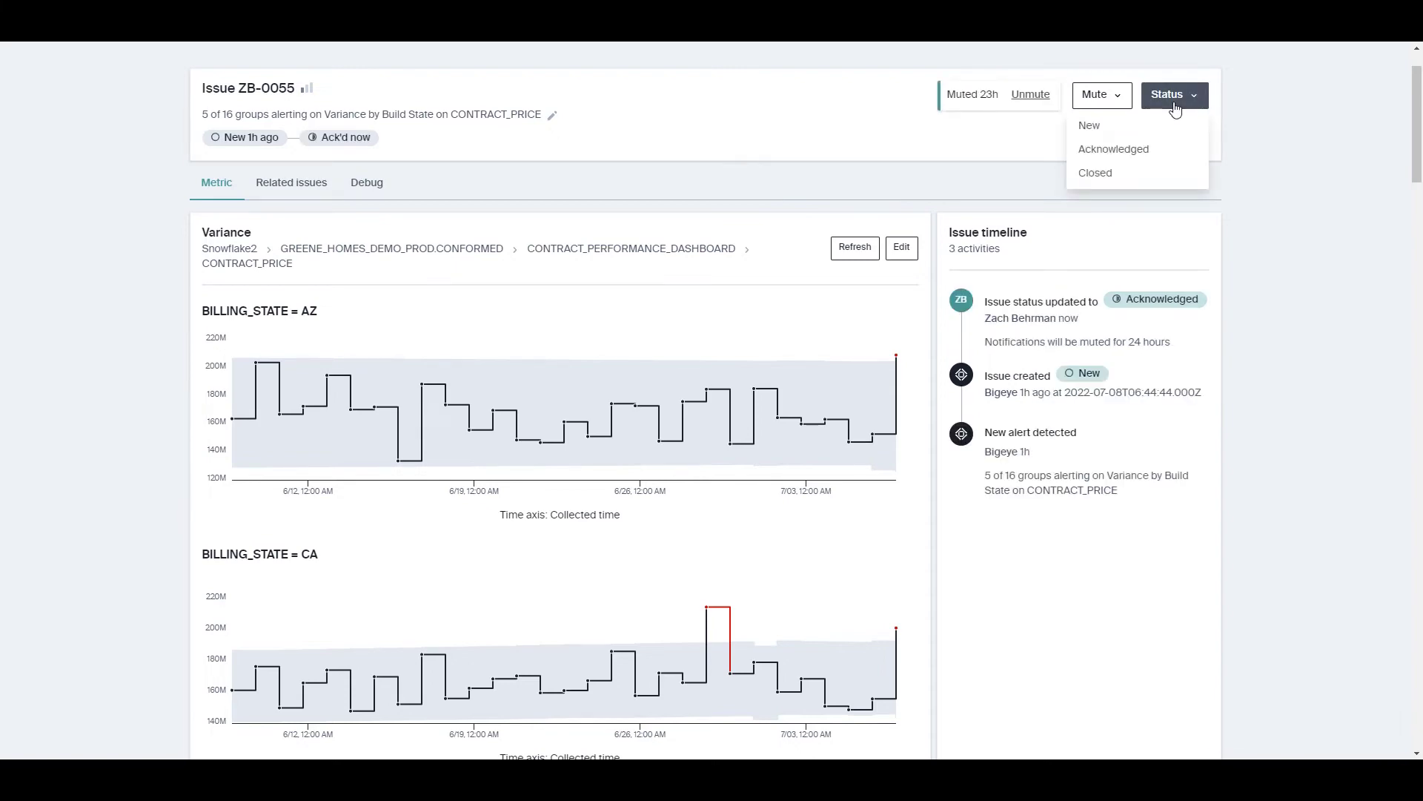
left_click(1118, 171)
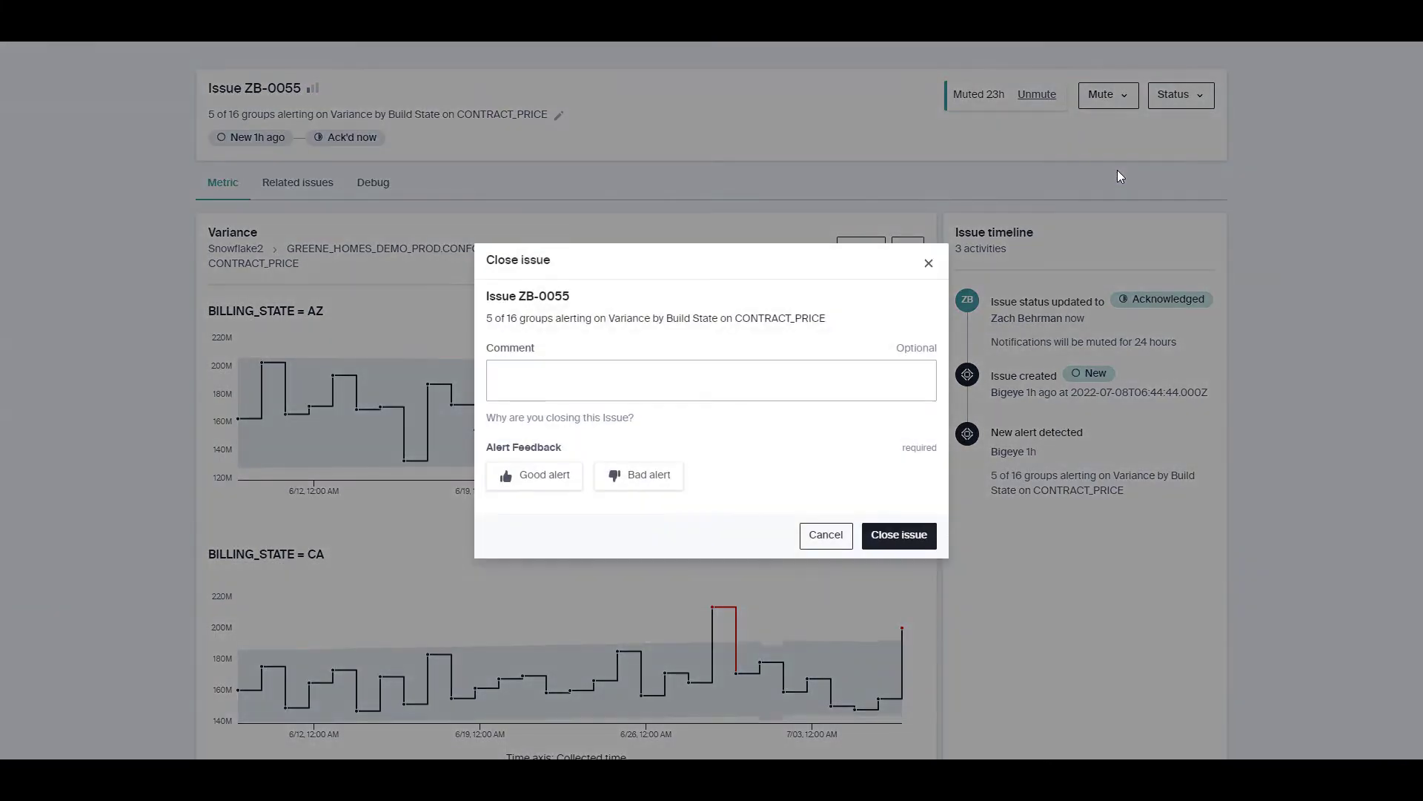
Step: Close it as a good alert with a CRM re-run note, without adapting thresholds
left_click(706, 371)
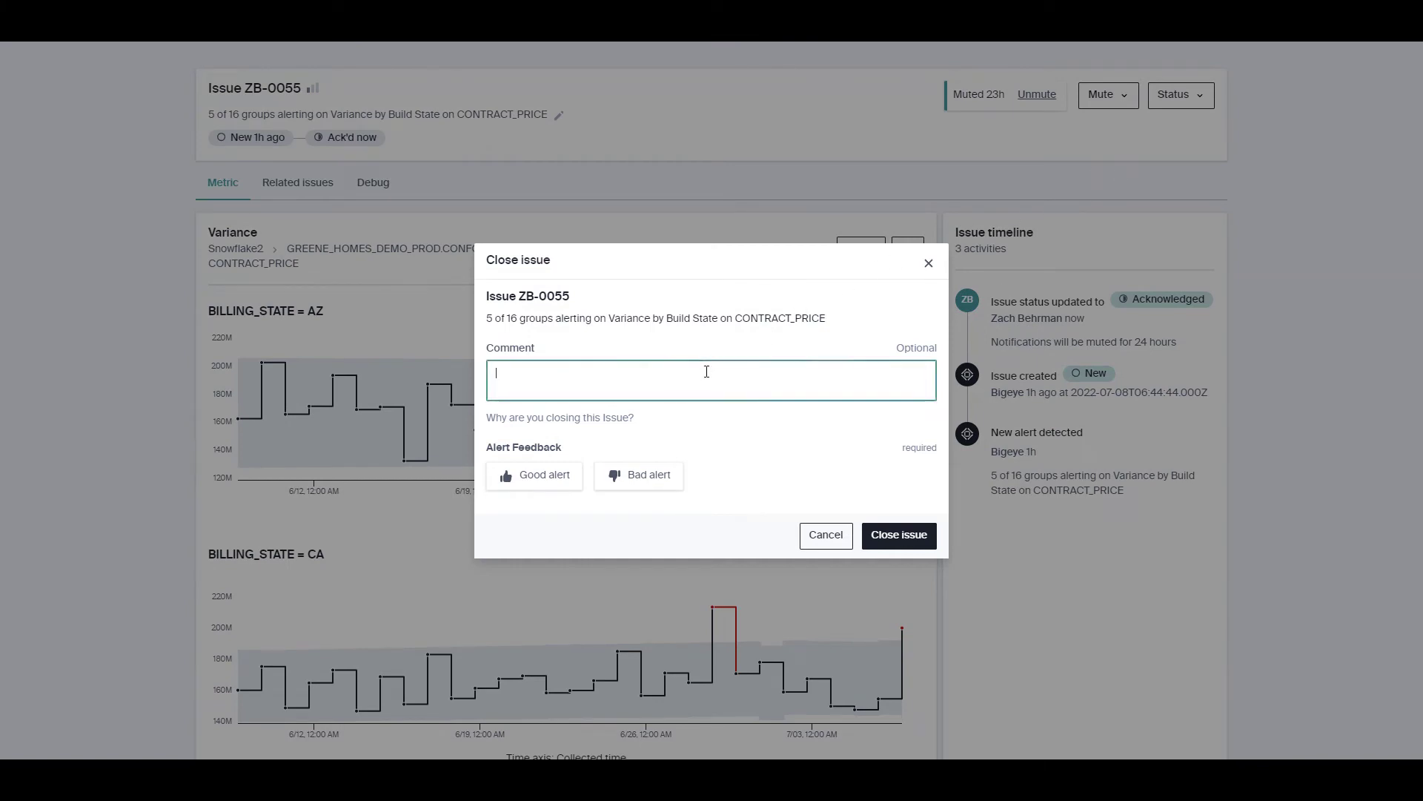
type("CR")
type("M ingestion ")
type("is")
type("sue, pipeline re-run and issue resolved")
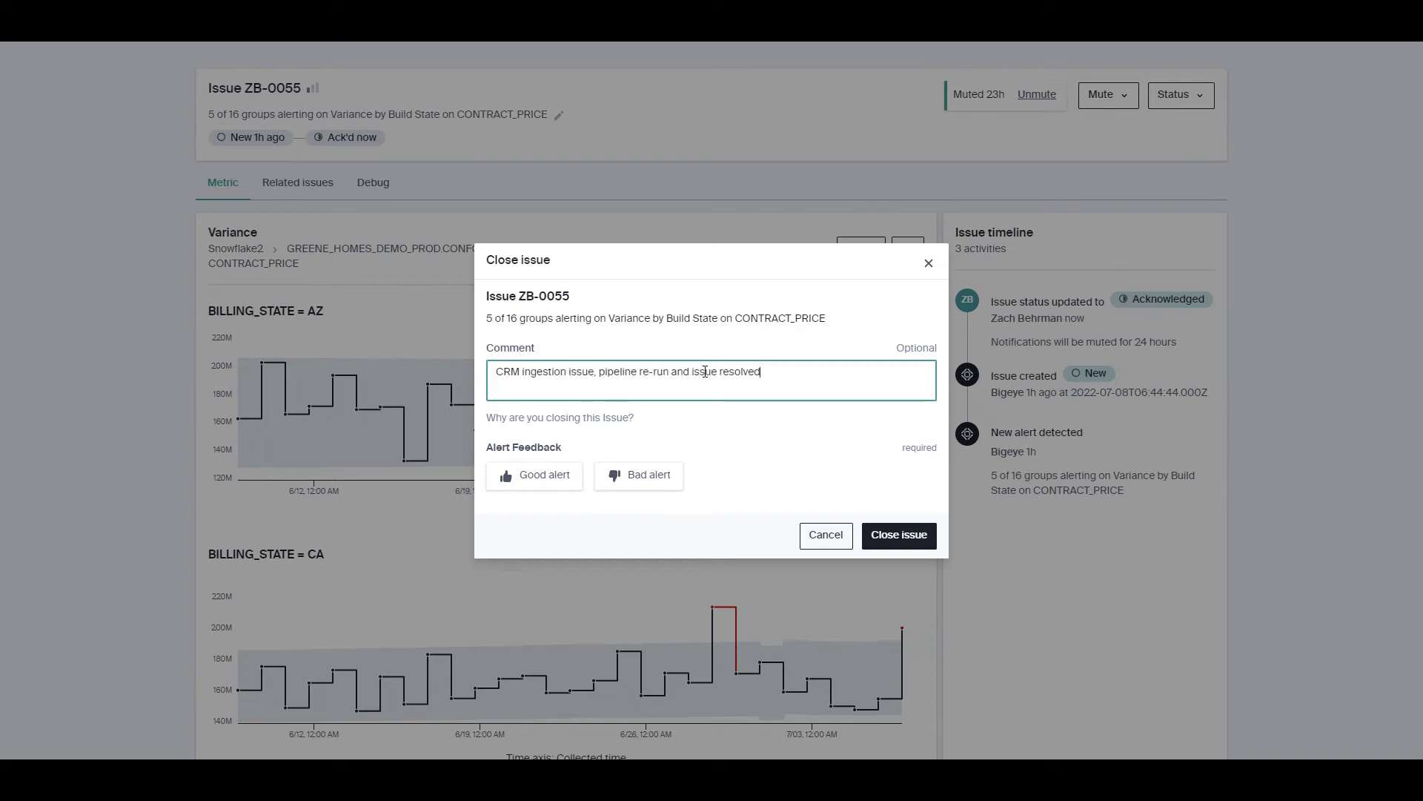
left_click(539, 487)
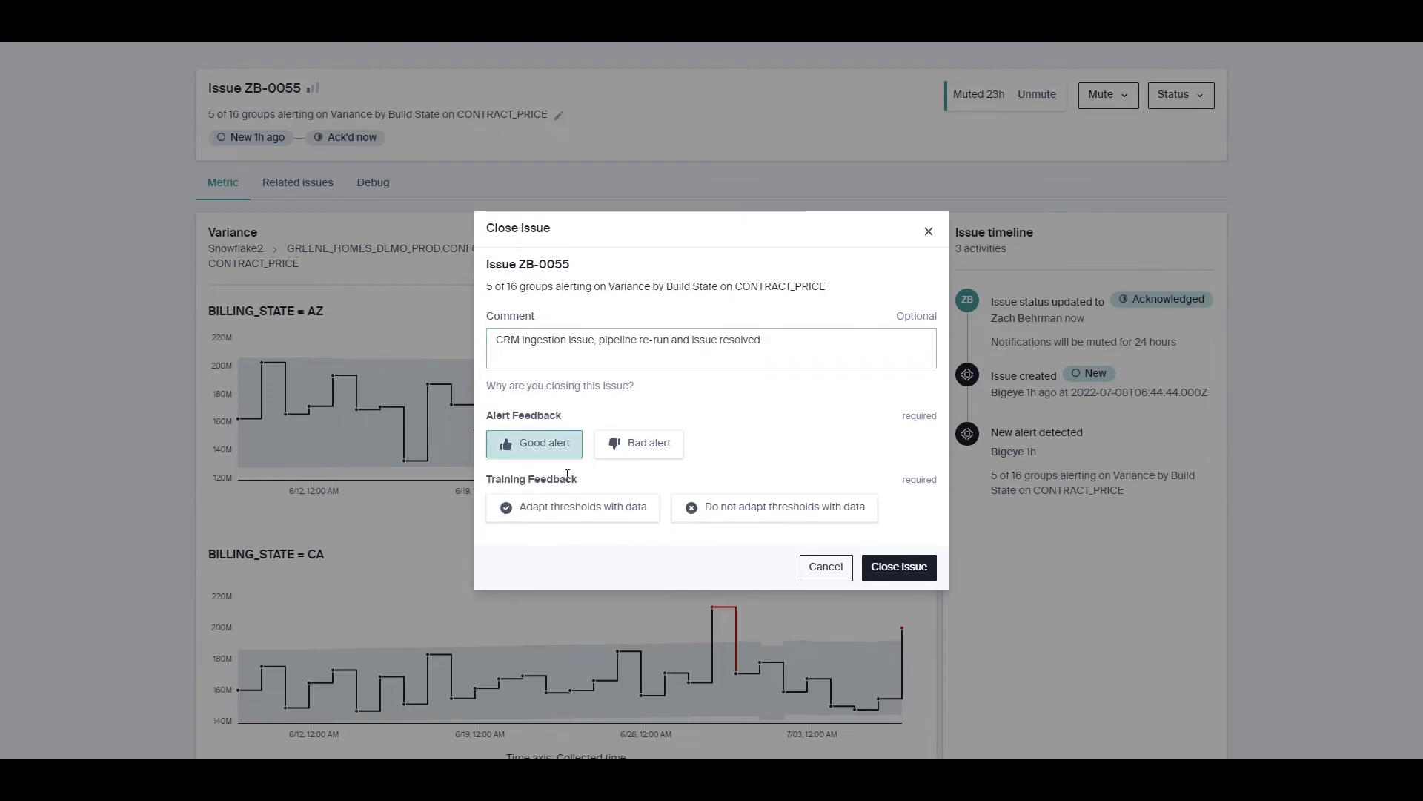
left_click(739, 520)
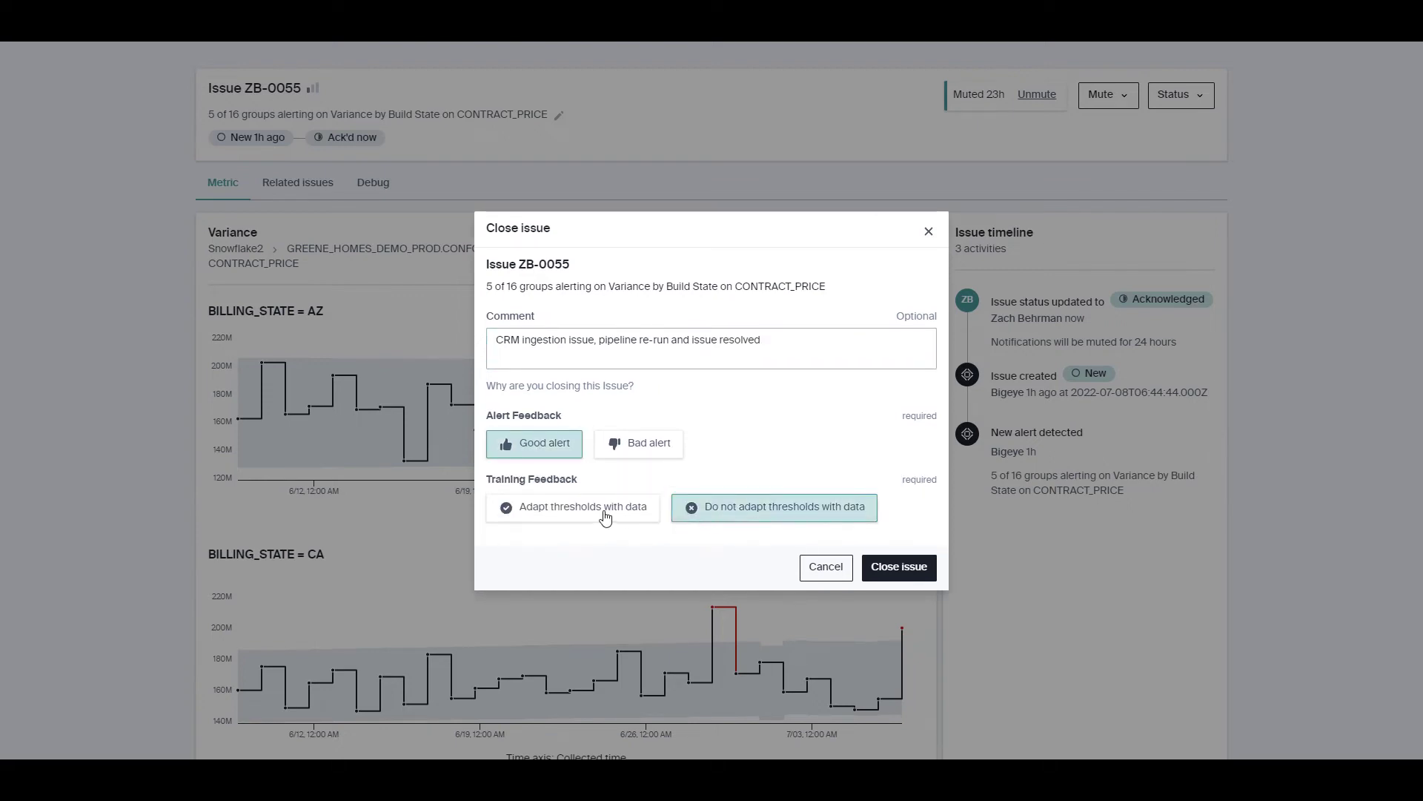
left_click(635, 451)
left_click(570, 450)
left_click(693, 511)
left_click(870, 568)
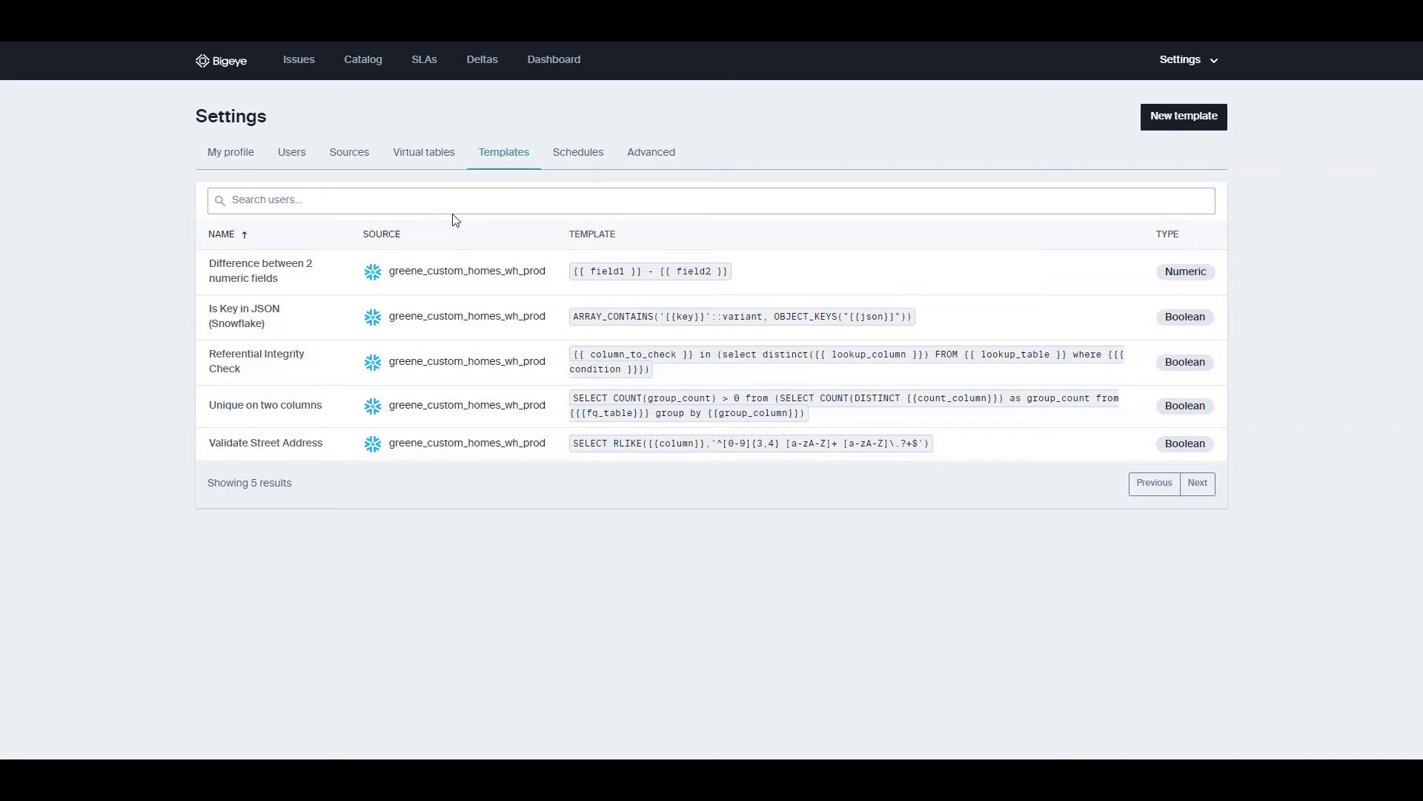
Step: Switch the settings to the Virtual tables list
left_click(423, 152)
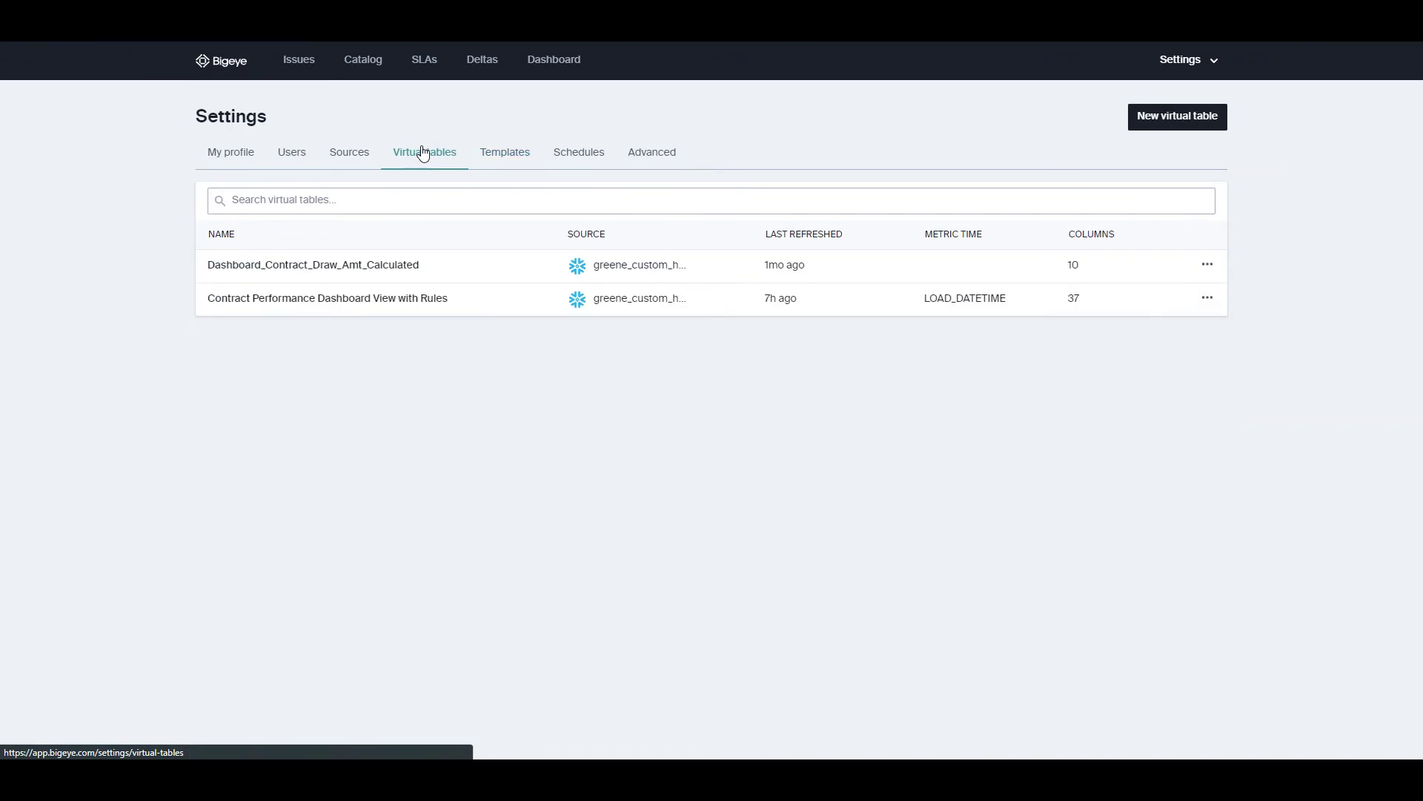
Step: View the first virtual table's SQL definition and cancel without changes
left_click(1208, 267)
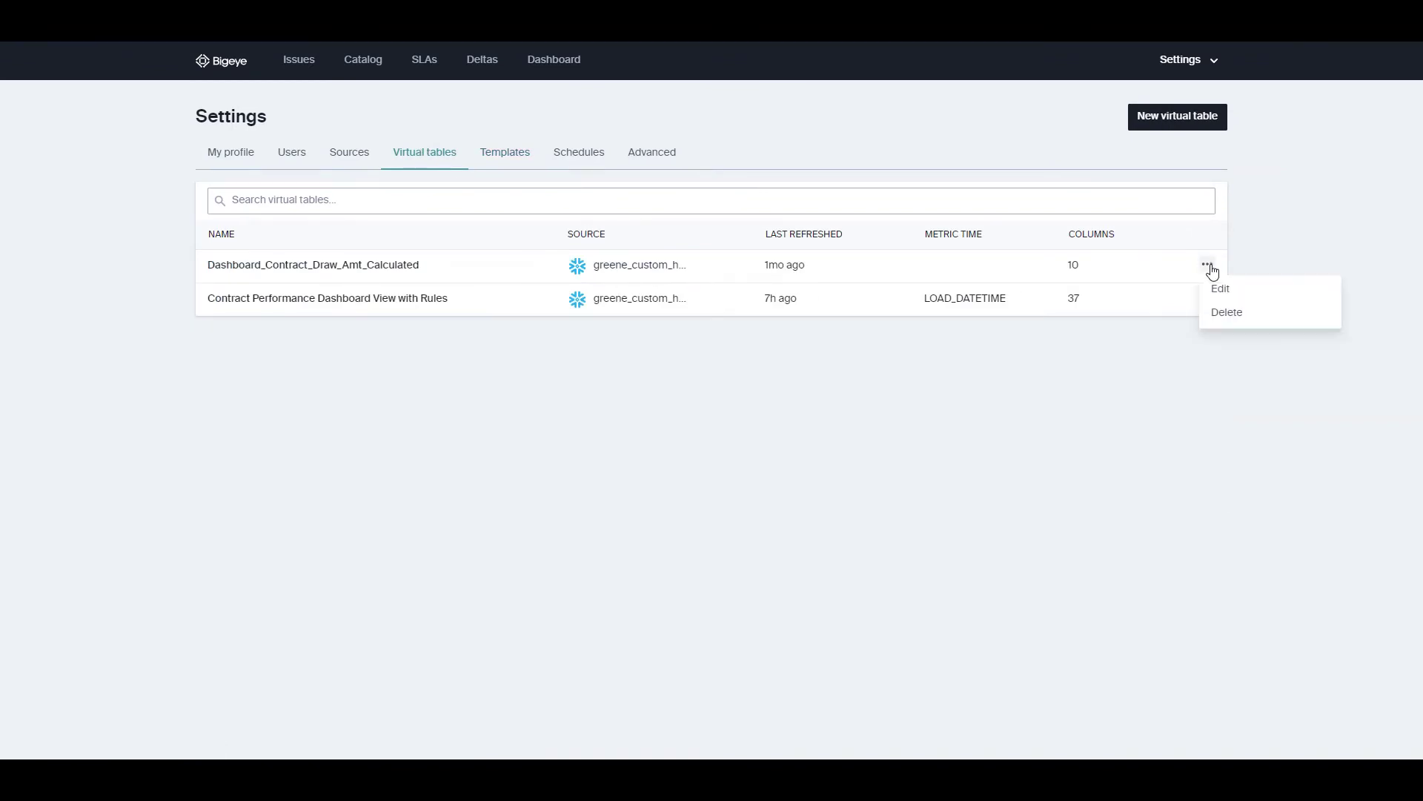
left_click(1219, 288)
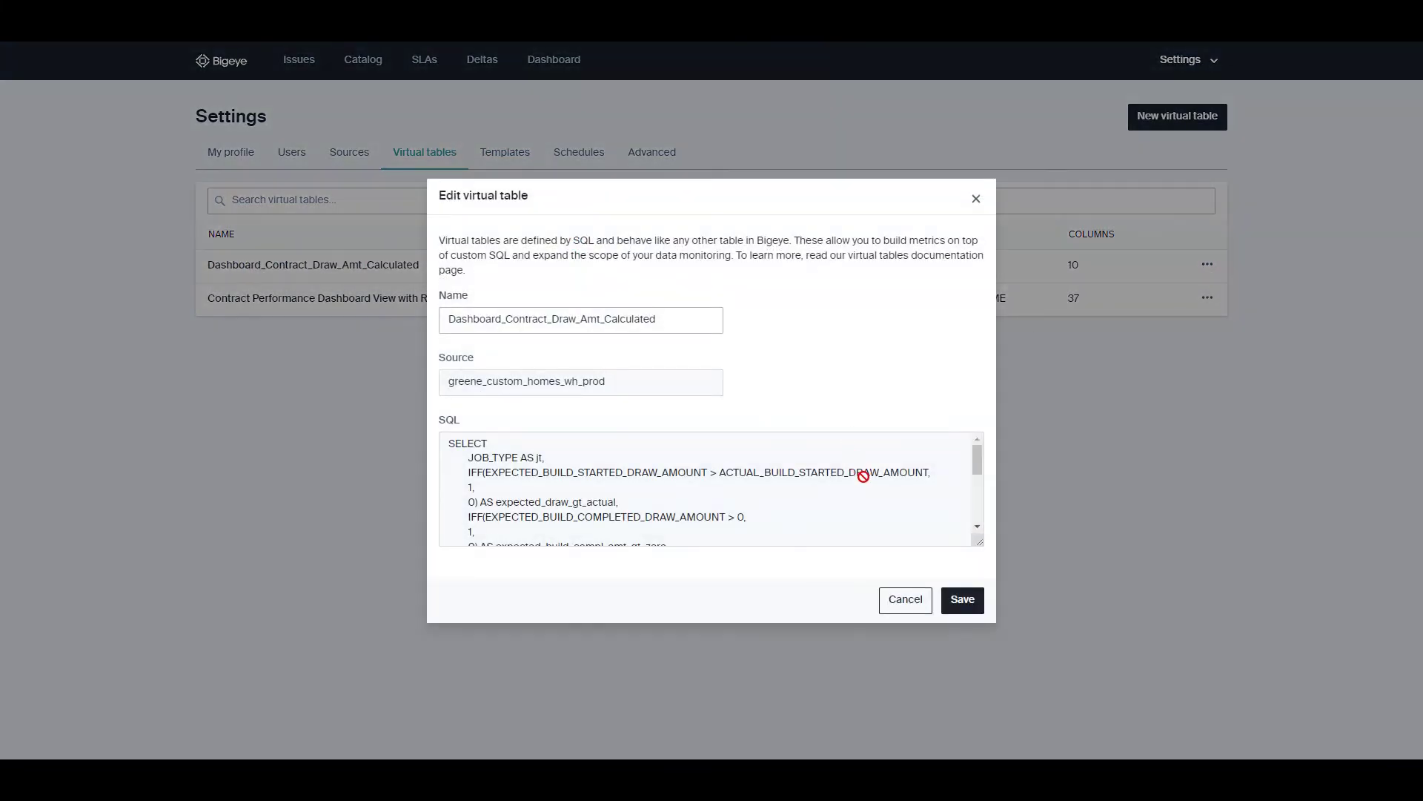
scroll(865, 477, "down", 5)
scroll(864, 476, "up", 1)
scroll(864, 477, "up", 5)
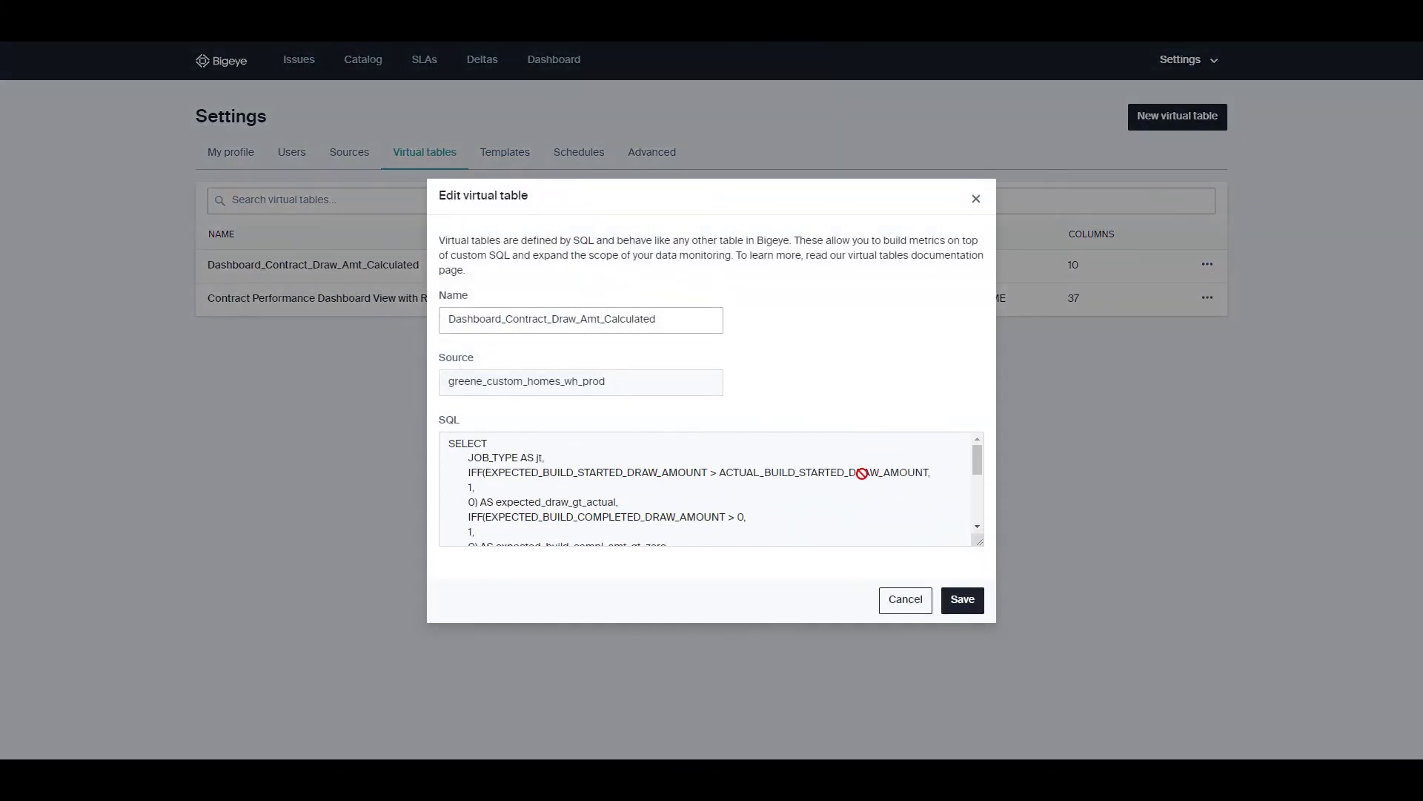
left_click(912, 600)
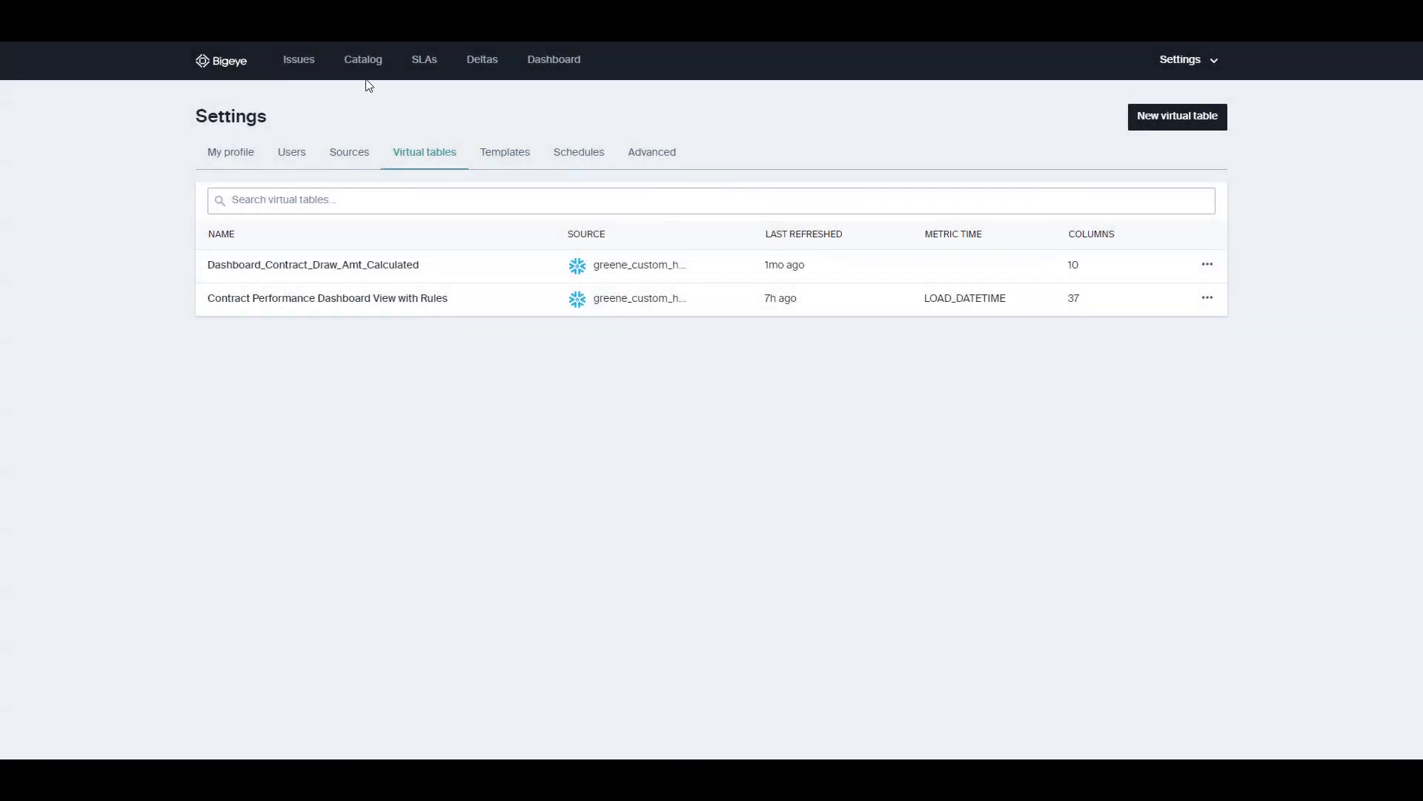
Step: Browse greene_custom_homes_wh_prod > Bigeye Virtual Schema > Dashboard_Contract_Draw_Amt_Calculated autometrics
left_click(365, 61)
left_click(328, 237)
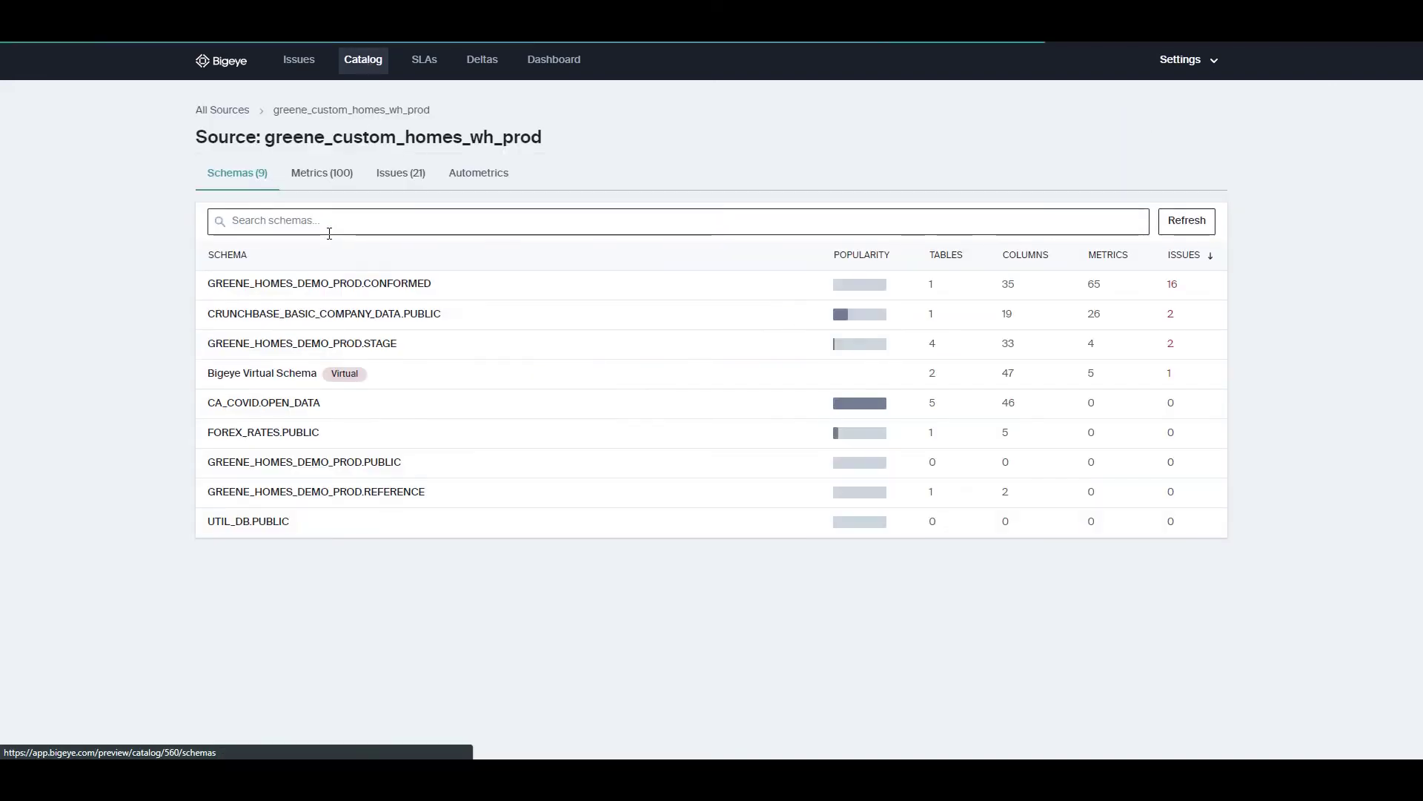
left_click(294, 379)
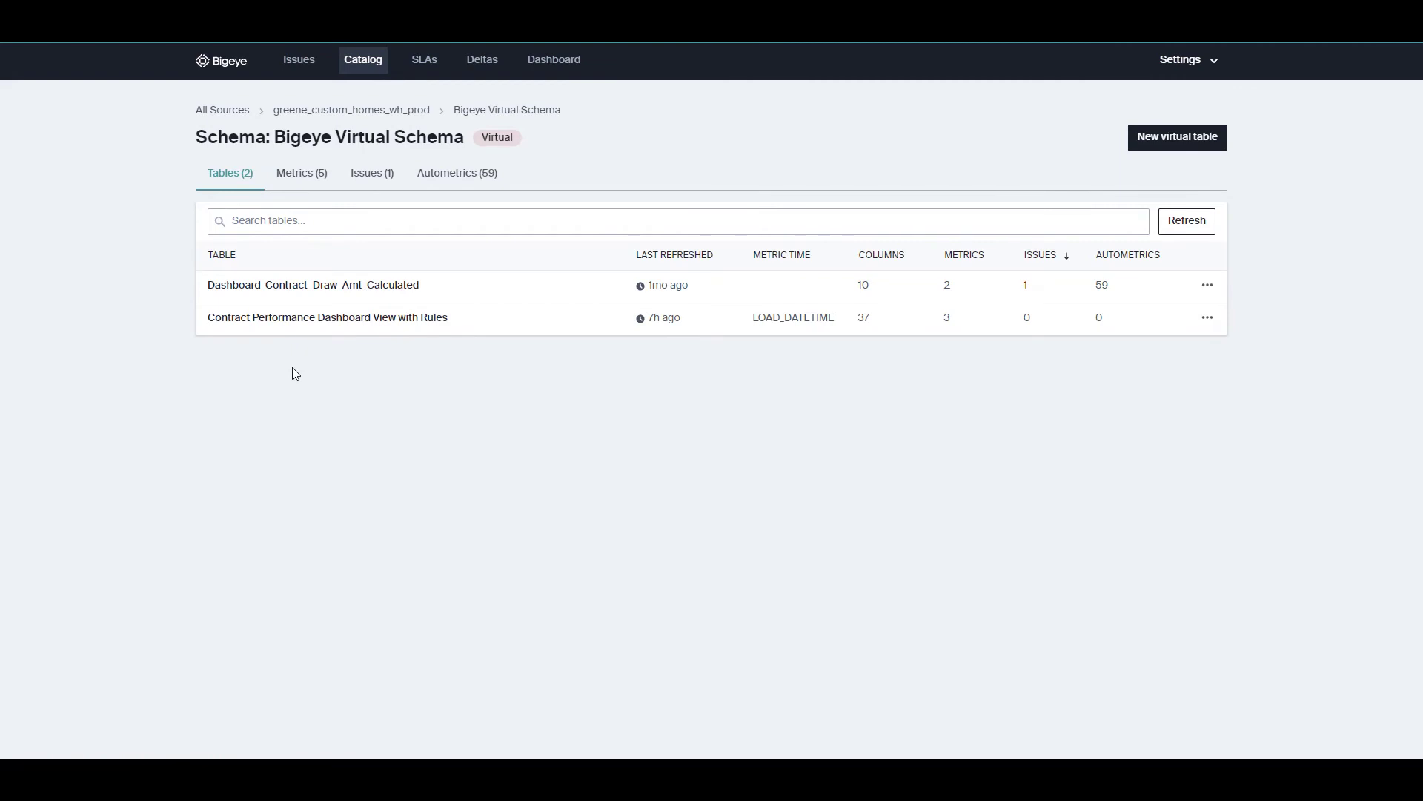
left_click(329, 292)
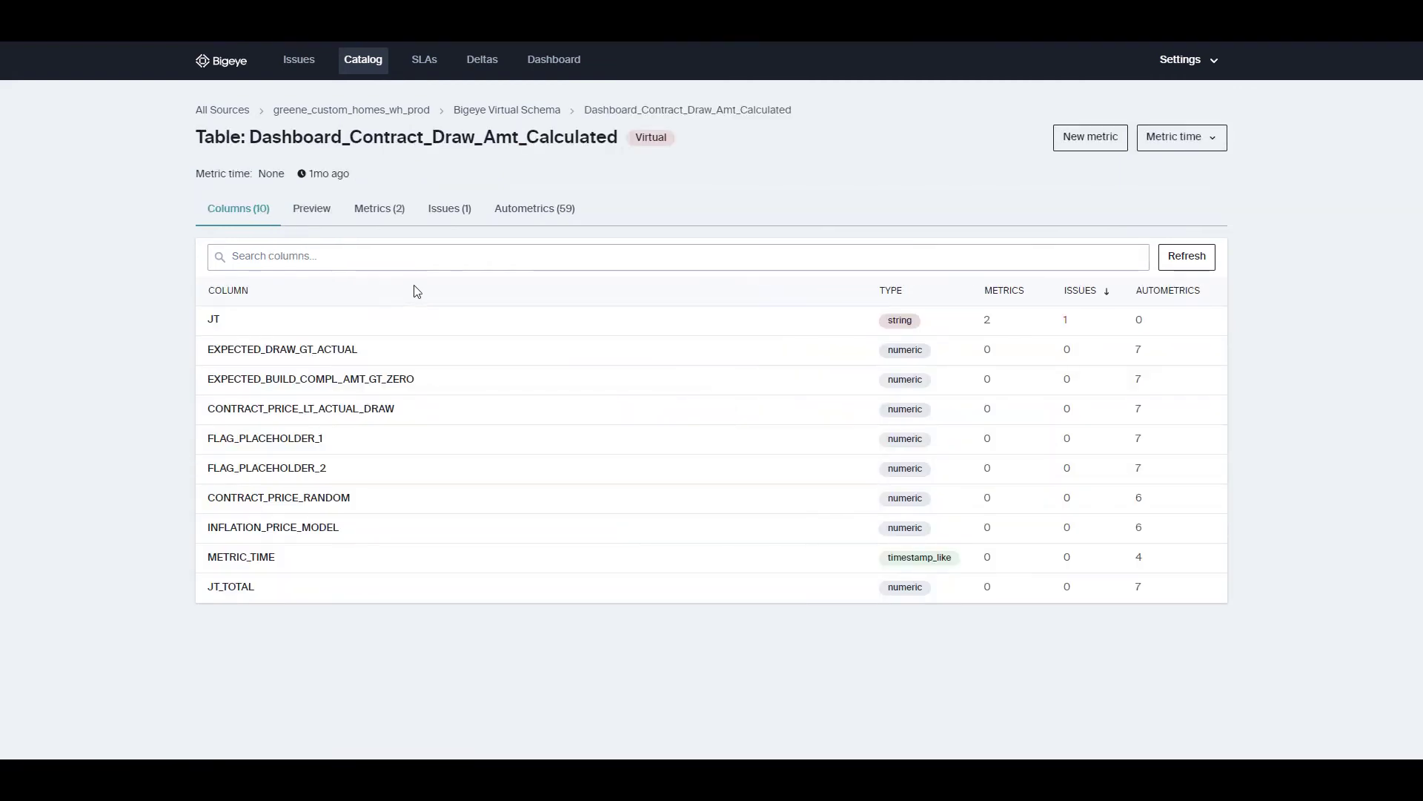
left_click(528, 216)
scroll(519, 290, "down", 2)
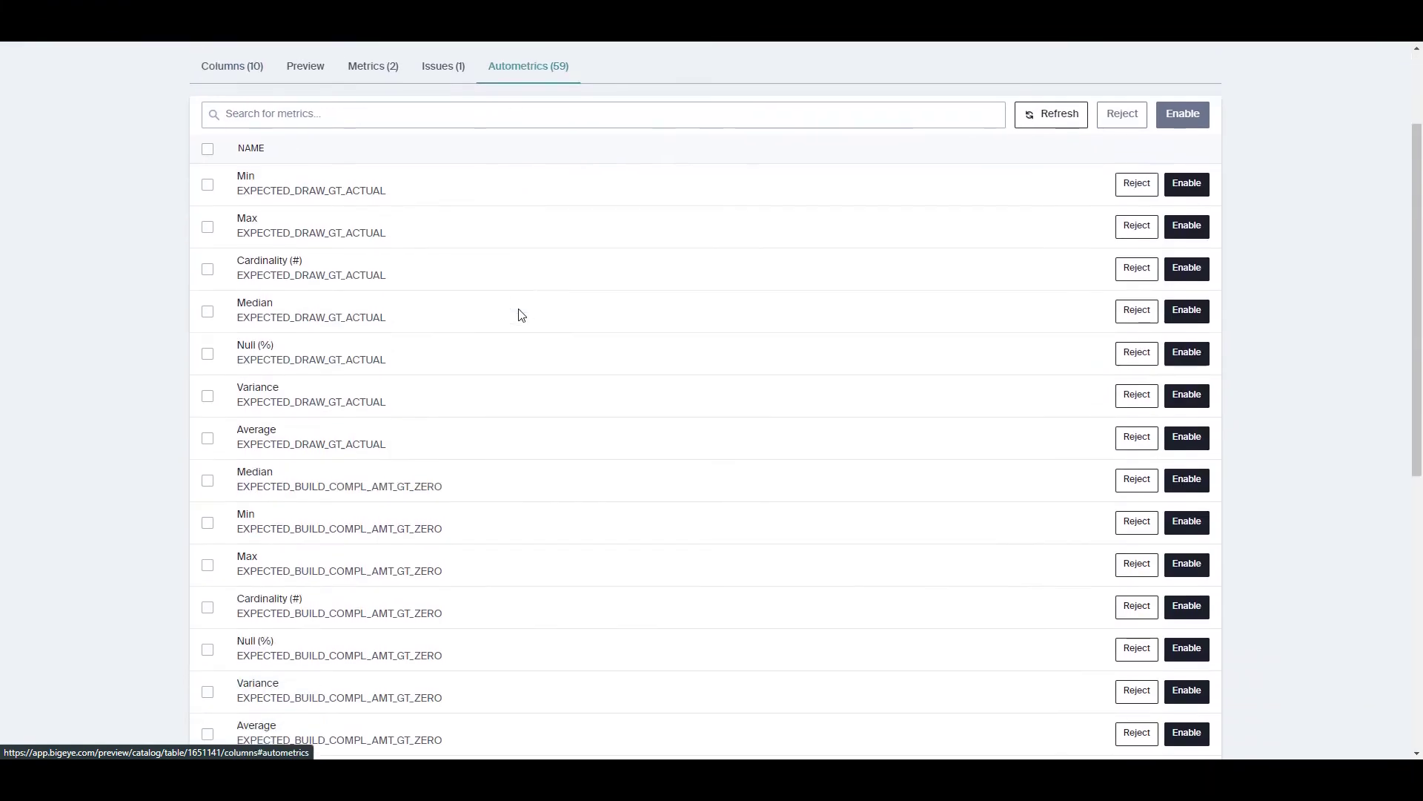
scroll(519, 315, "down", 2)
scroll(519, 315, "up", 3)
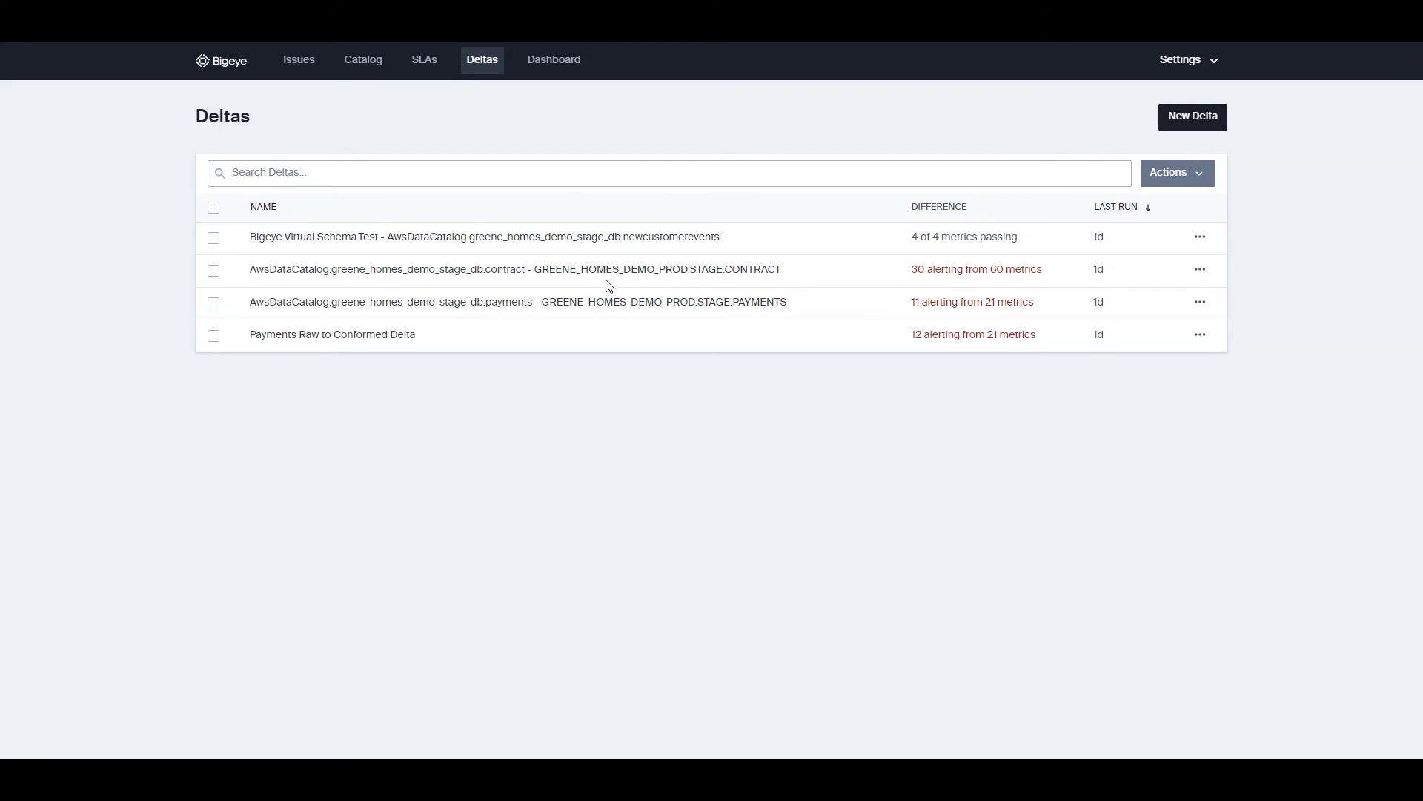
Step: Open the payments delta's comparison results and its edit form
left_click(604, 301)
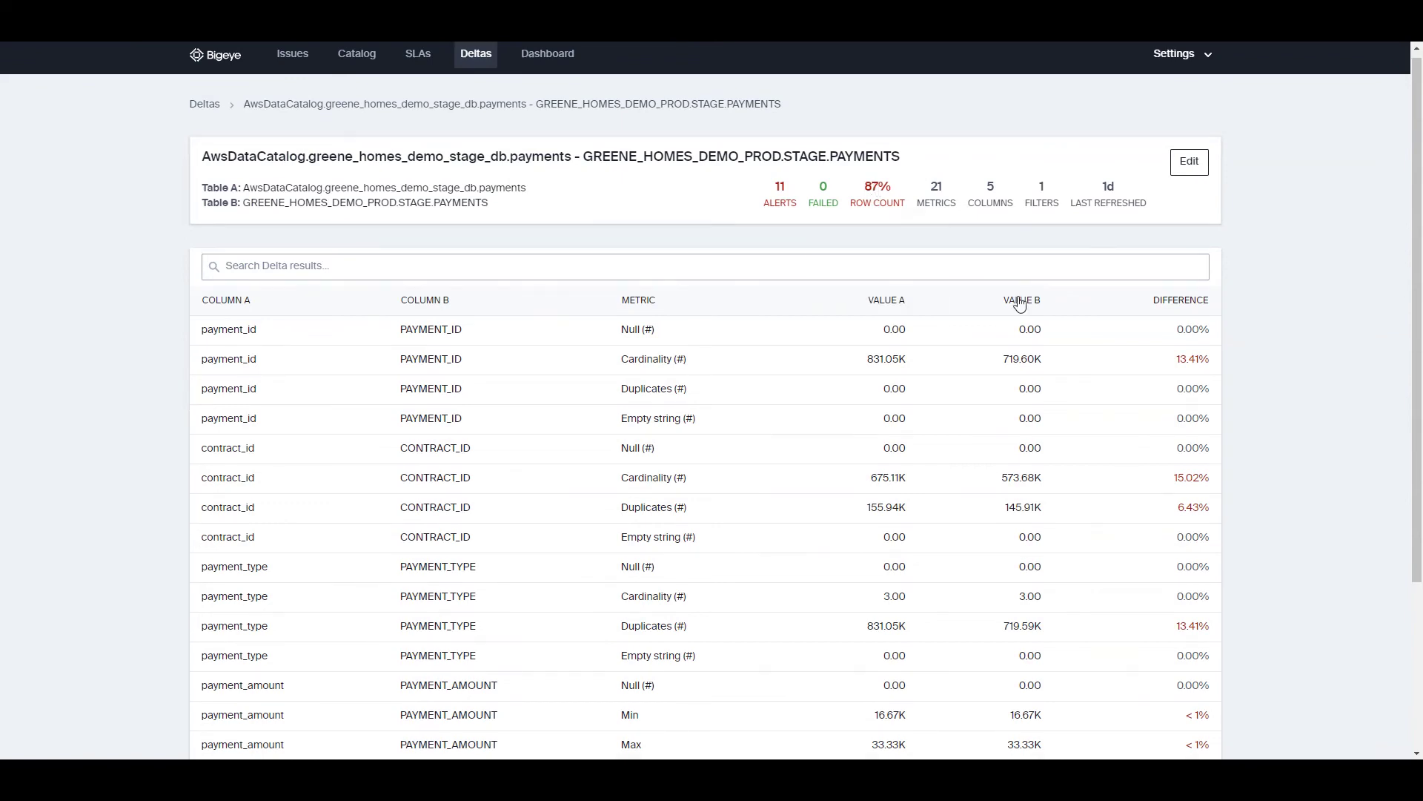
scroll(1018, 304, "down", 2)
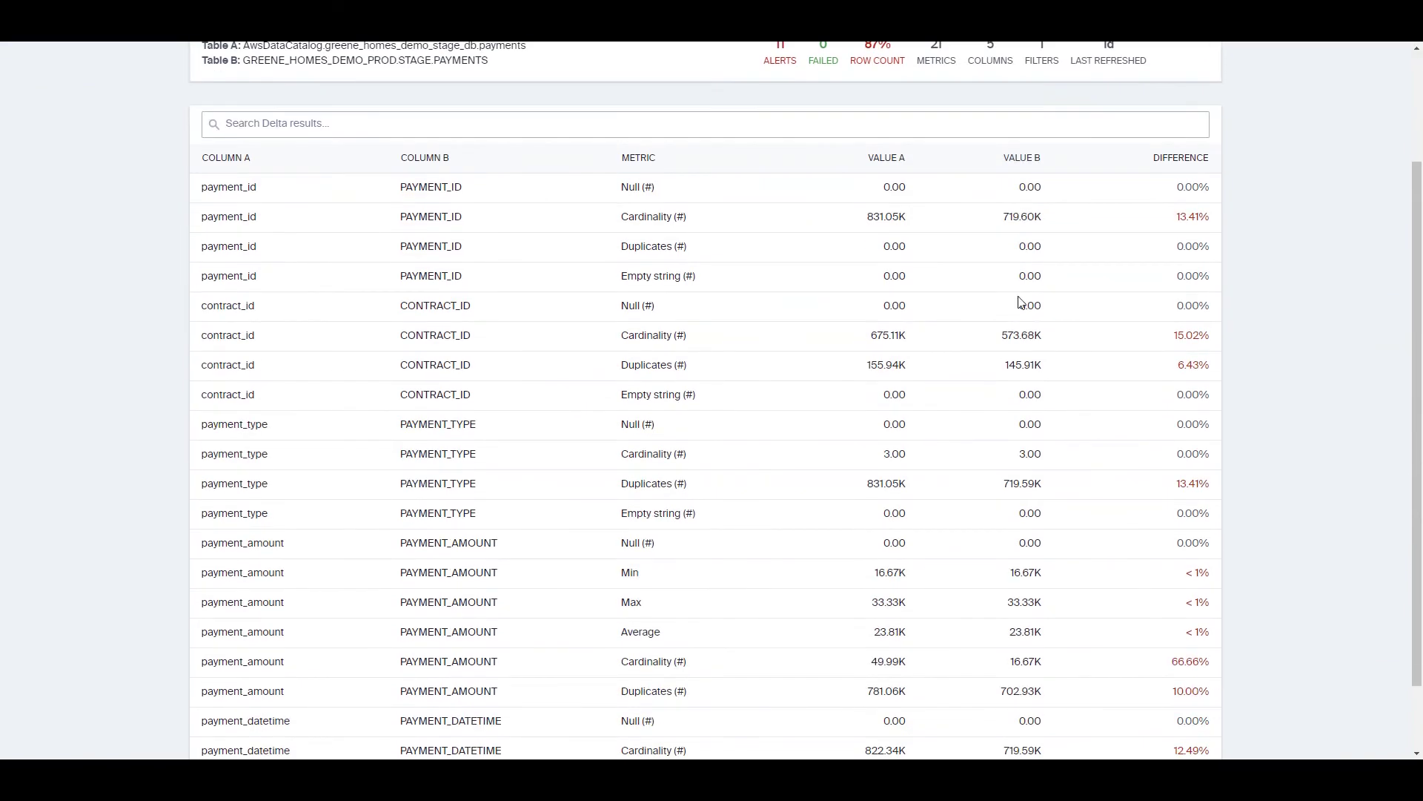
scroll(1018, 304, "up", 2)
left_click(1189, 164)
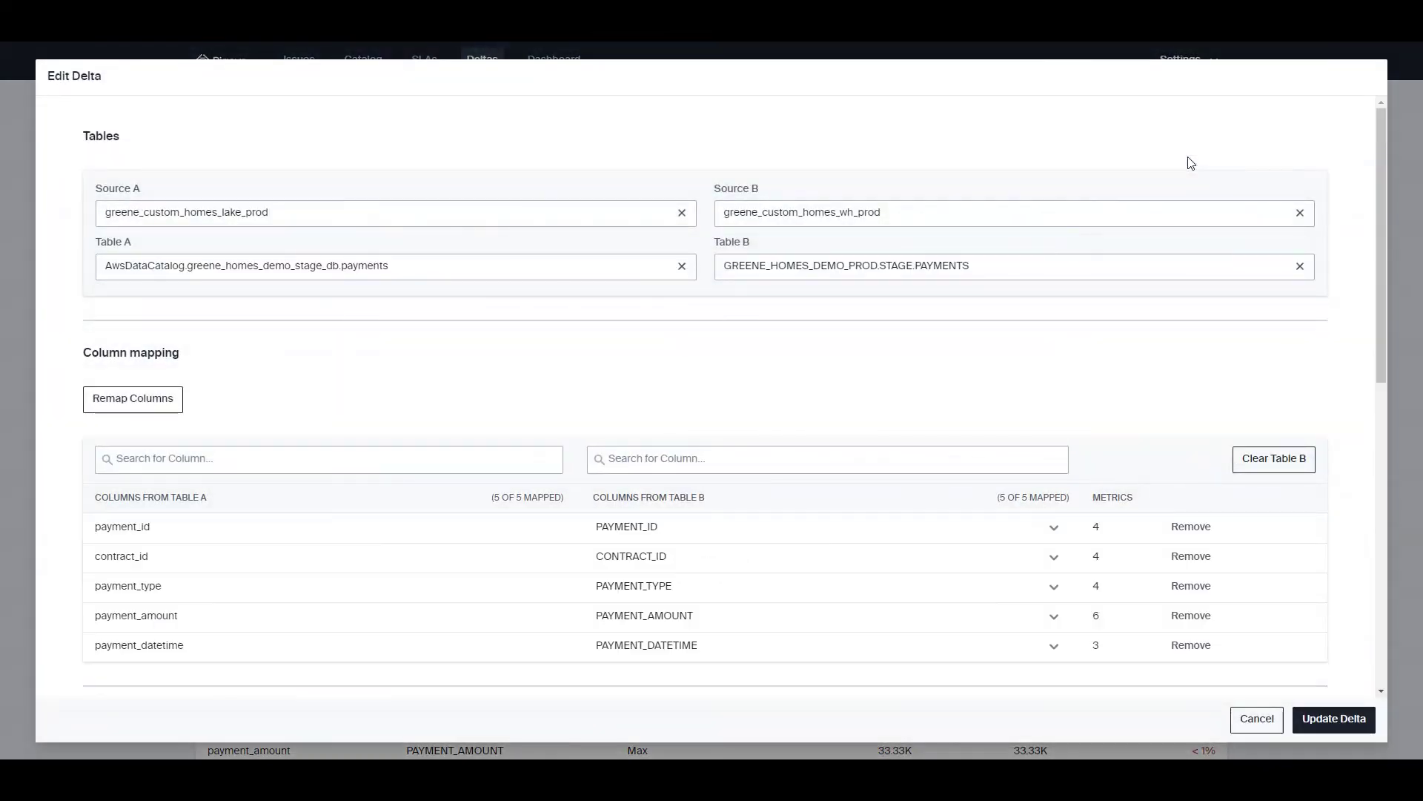
scroll(1080, 340, "down", 1)
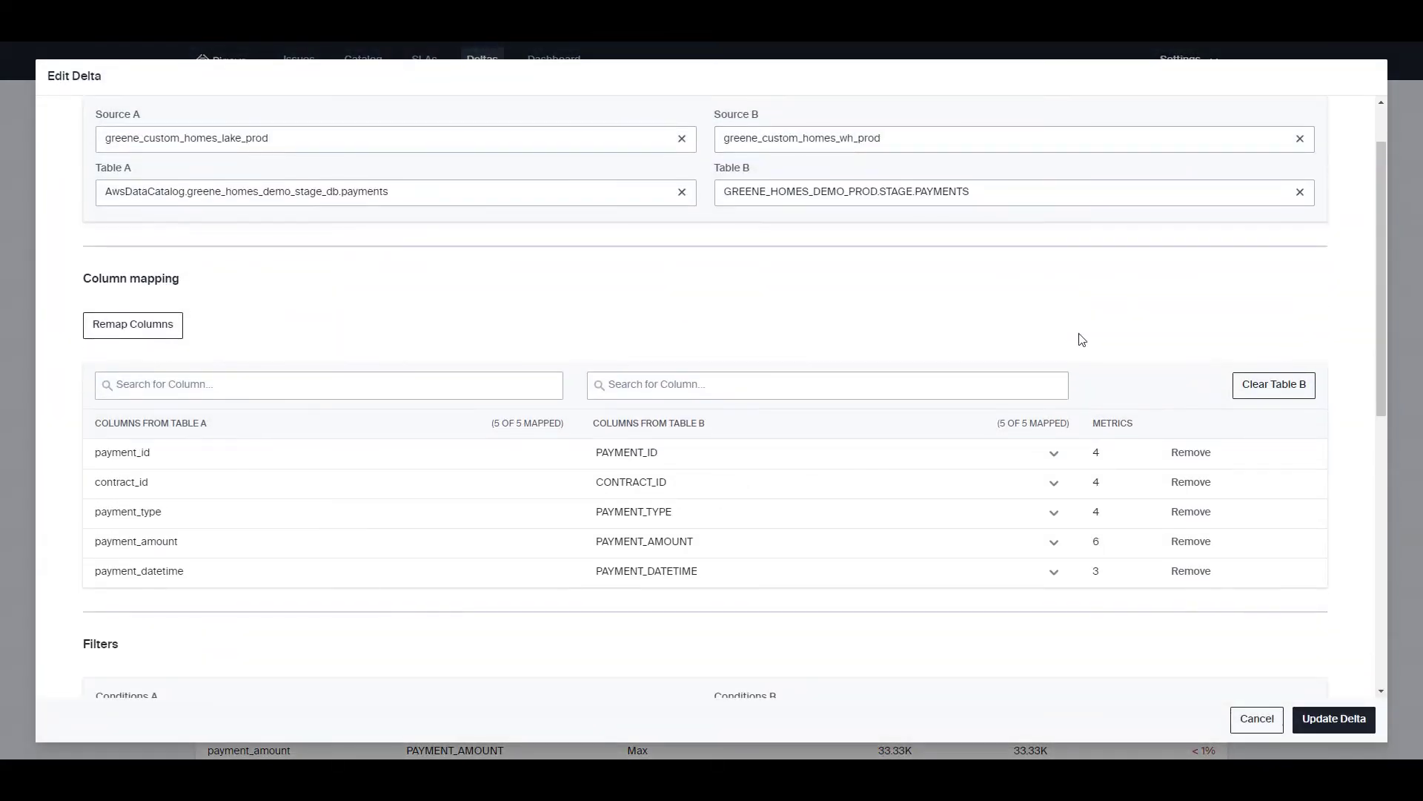
scroll(1080, 340, "down", 2)
mouse_move(1096, 453)
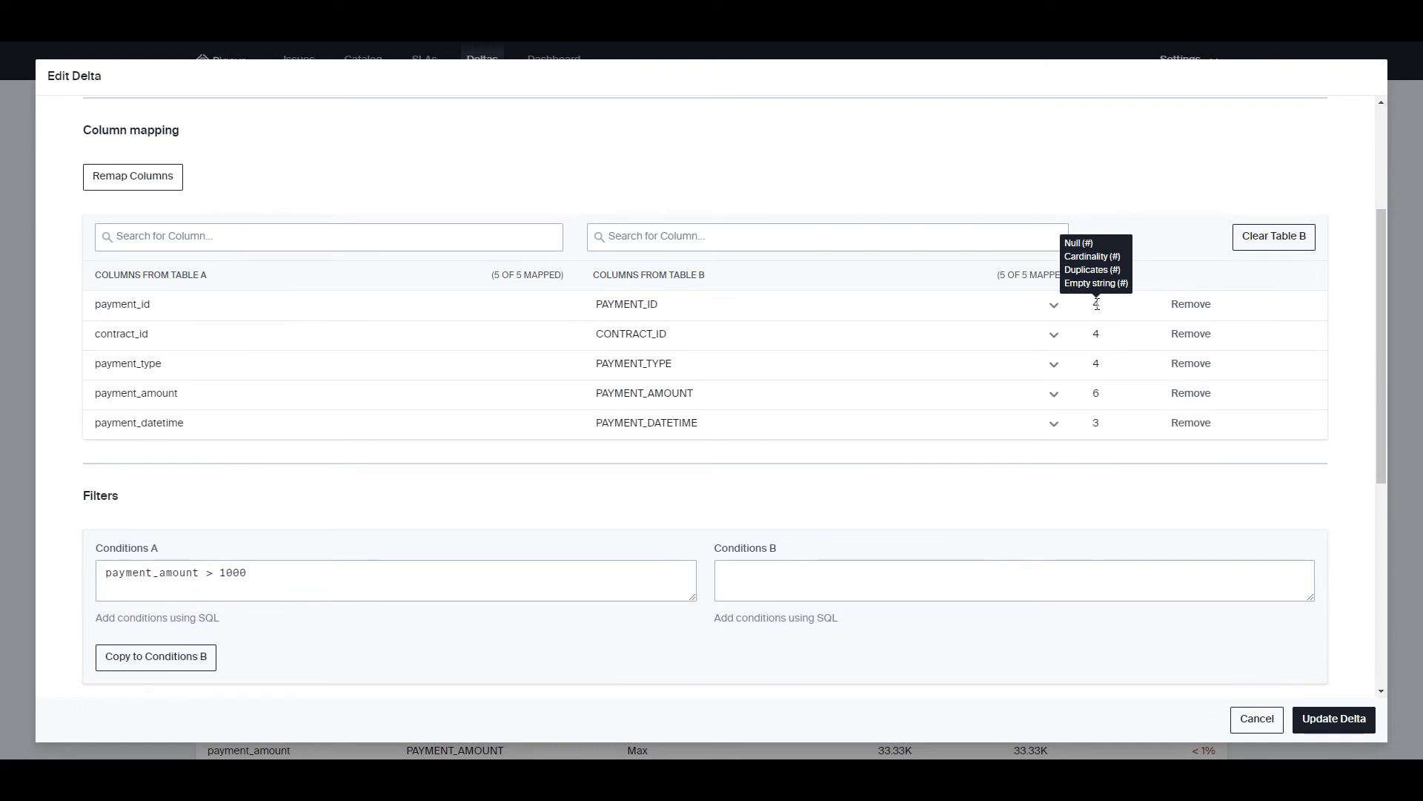
scroll(969, 336, "down", 2)
scroll(969, 339, "down", 1)
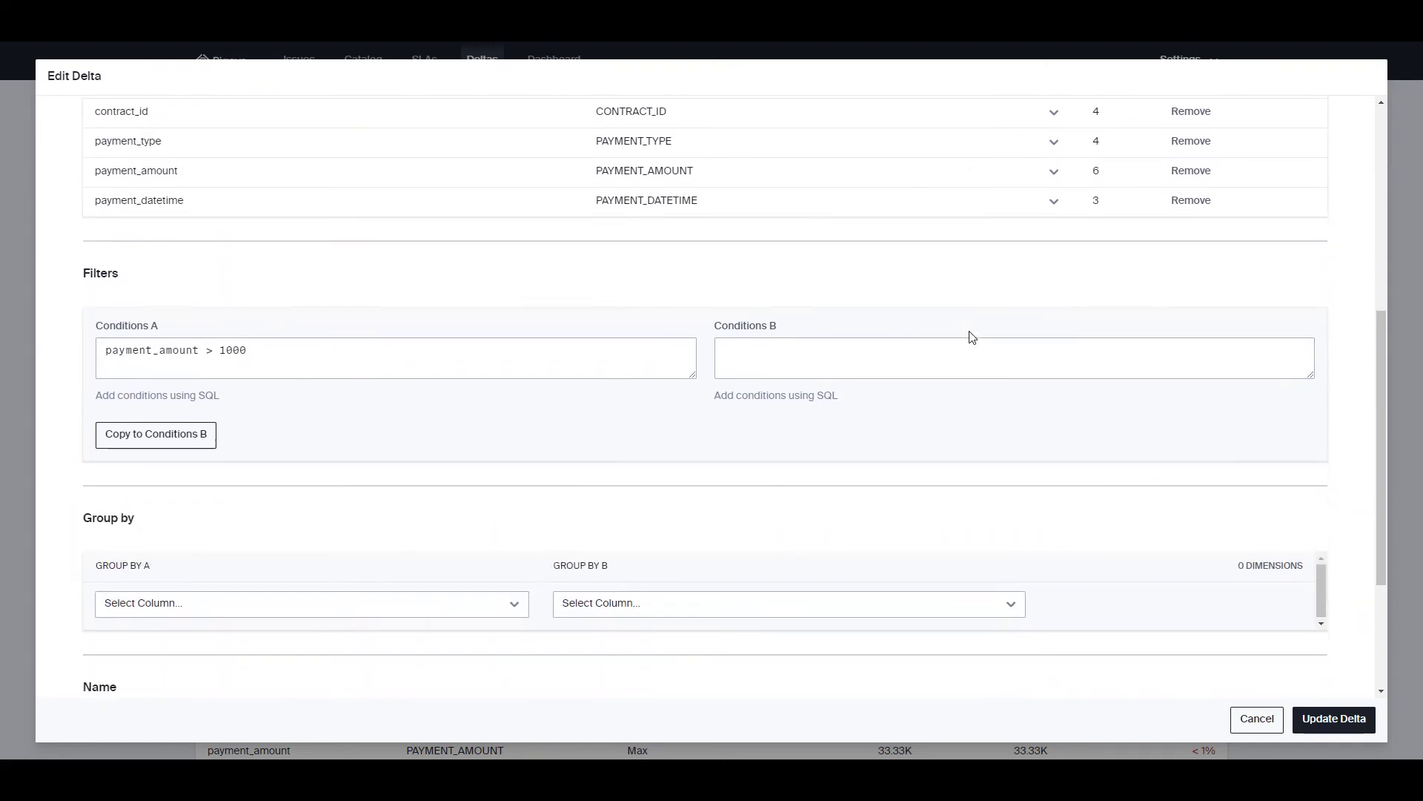
scroll(969, 342, "down", 1)
scroll(970, 344, "down", 1)
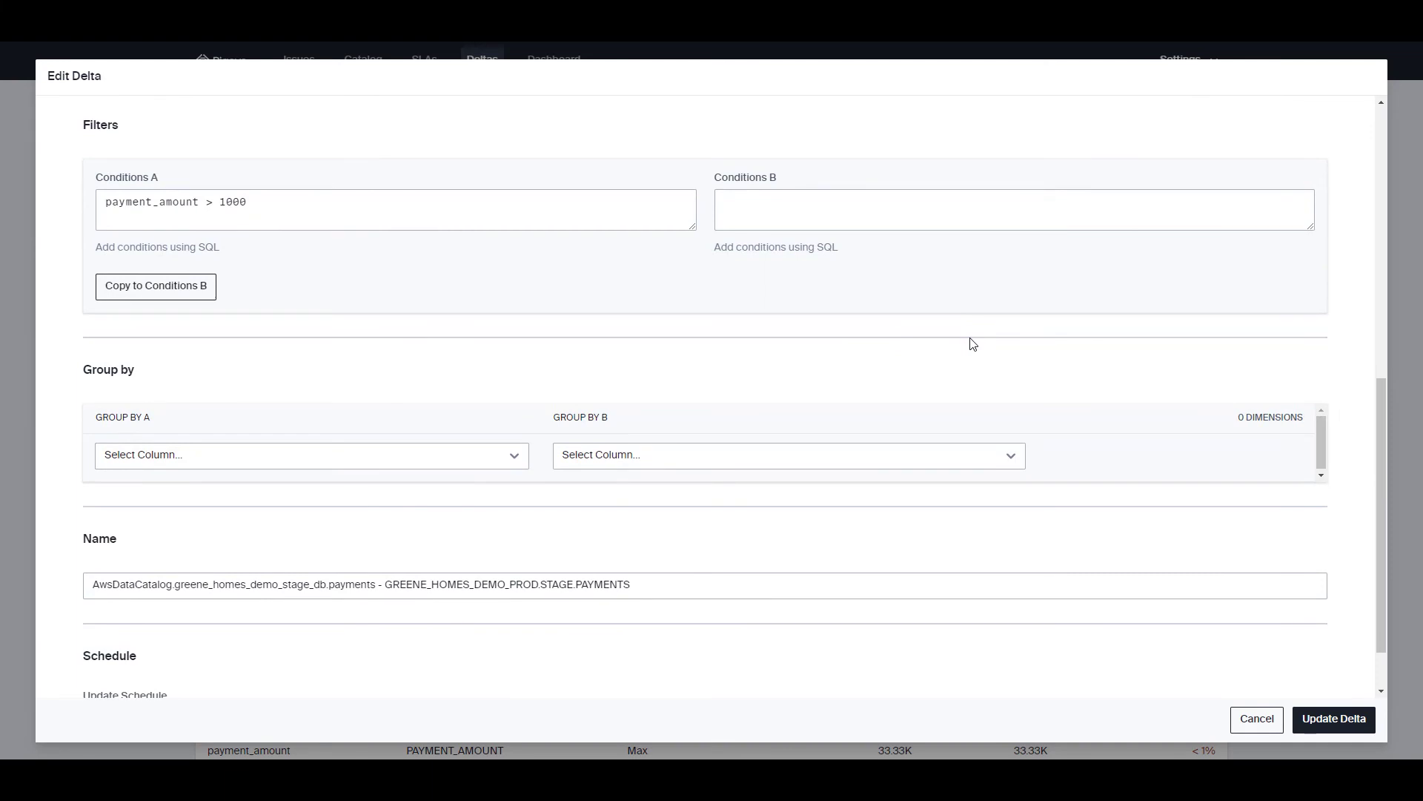
scroll(970, 344, "down", 1)
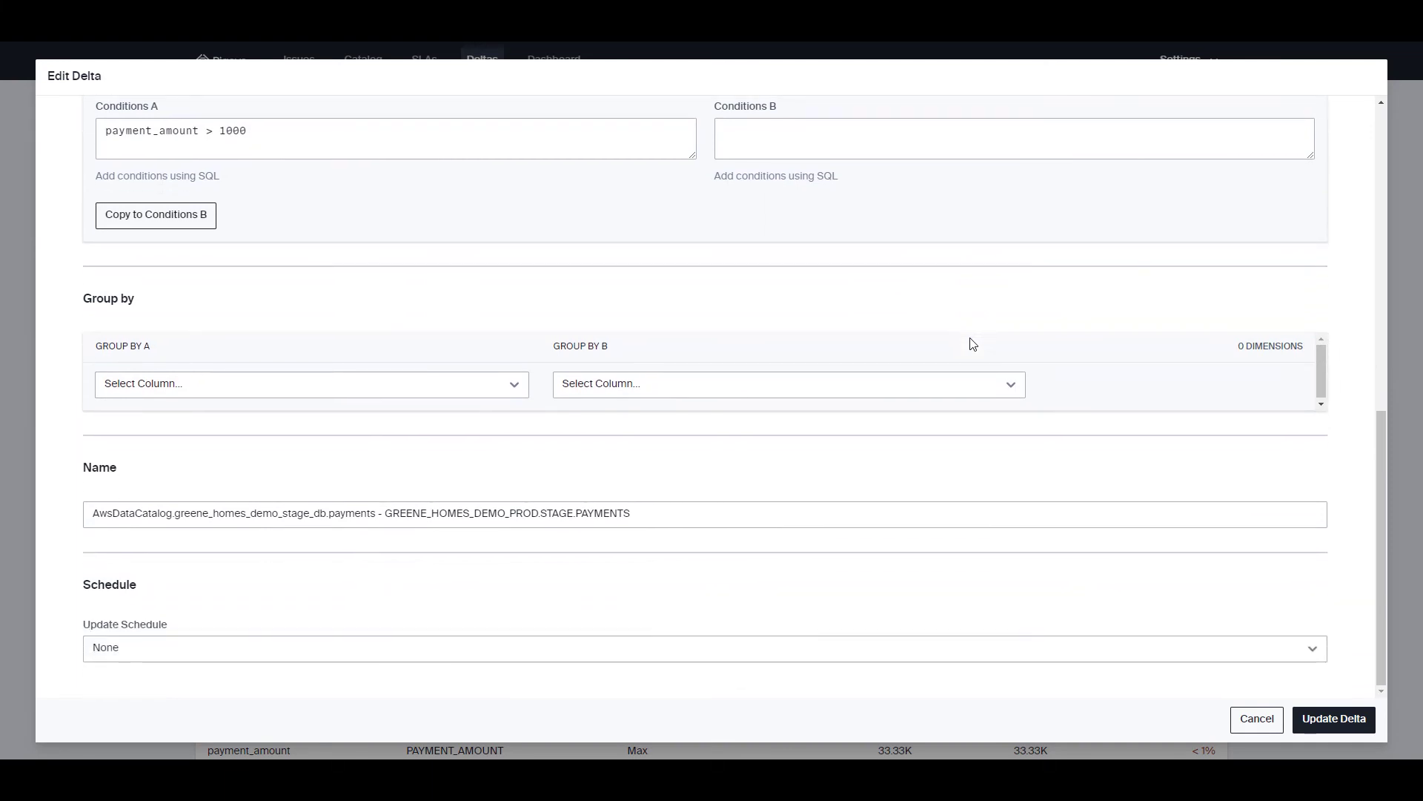
left_click(1265, 720)
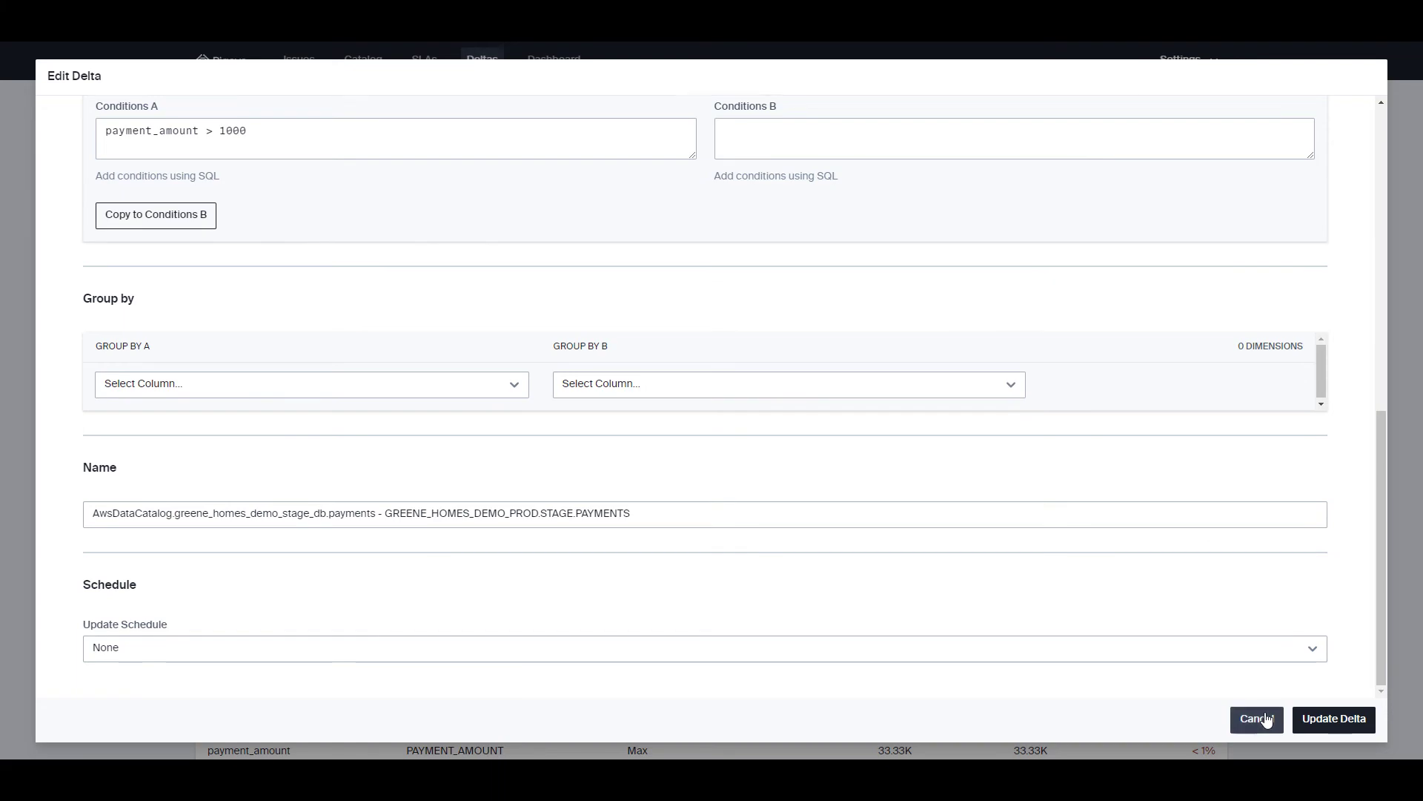